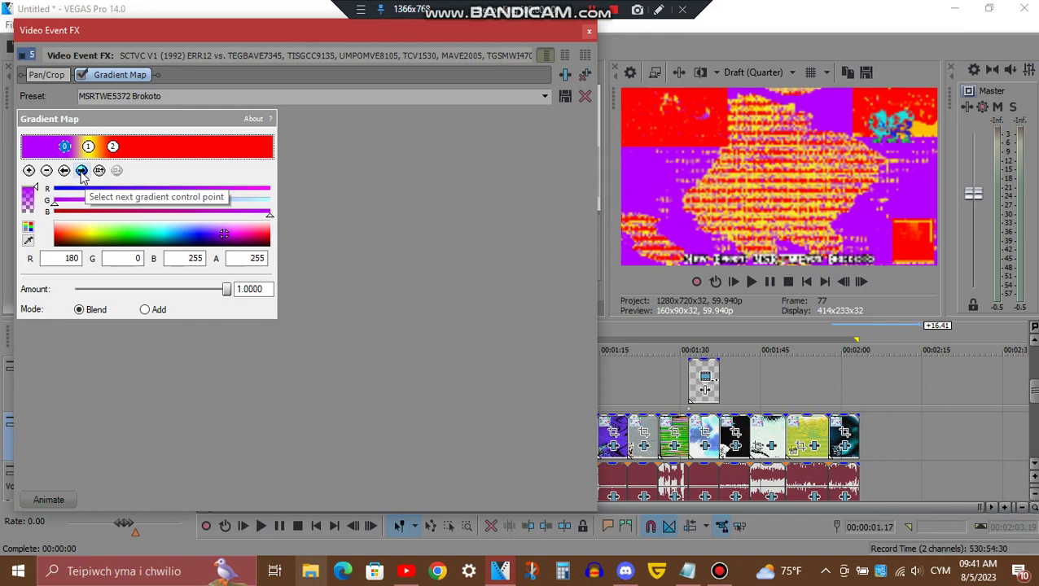
Review the remaining Gradient Map control point colours on the first video event, then close its effects window.
click(82, 172)
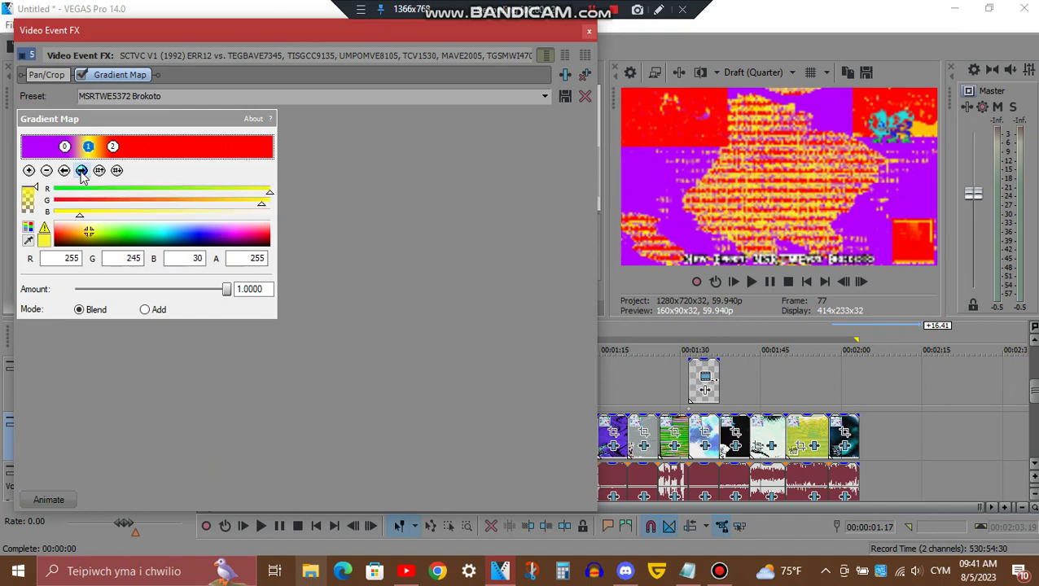
click(82, 171)
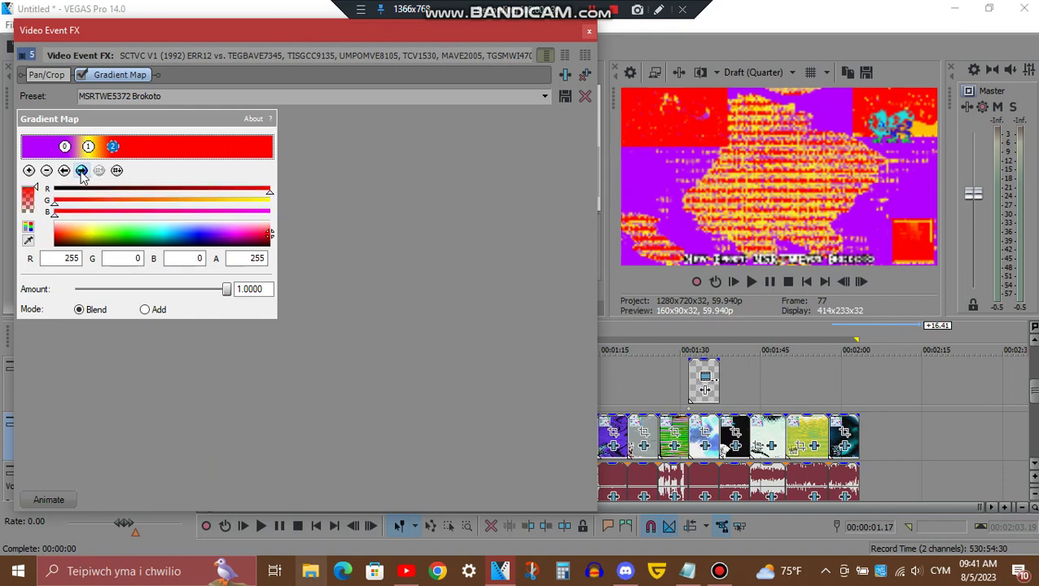
click(589, 31)
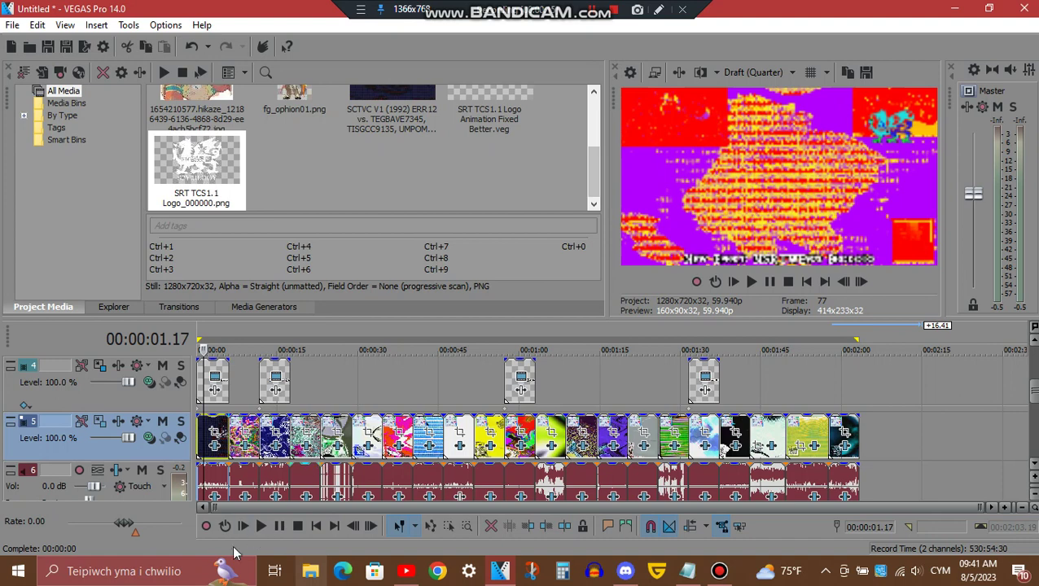
Inspect the CMT Bitcrusher and IL Vocodex settings on the first audio event, then close its effects window.
click(214, 496)
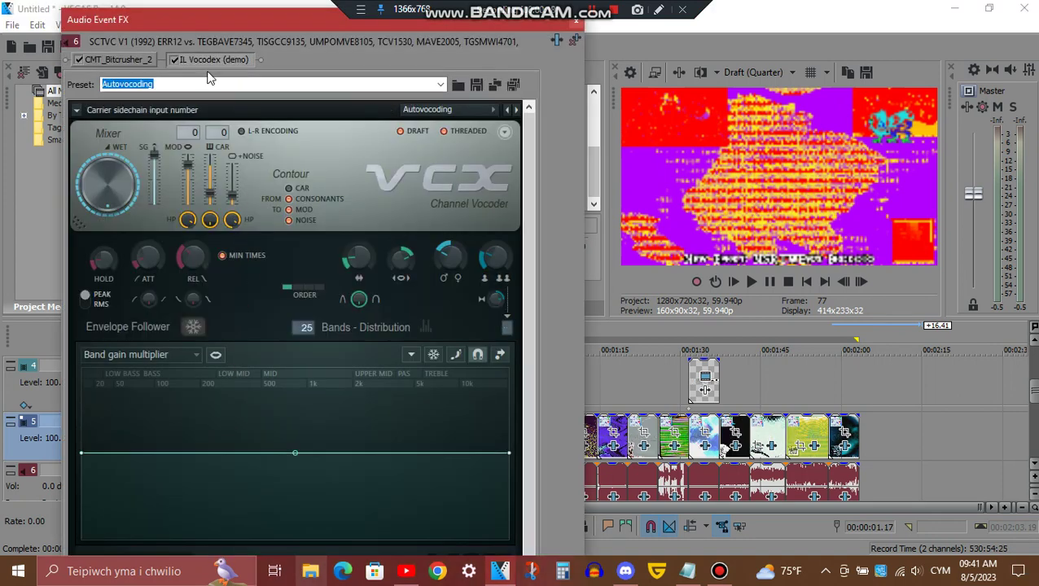
click(132, 58)
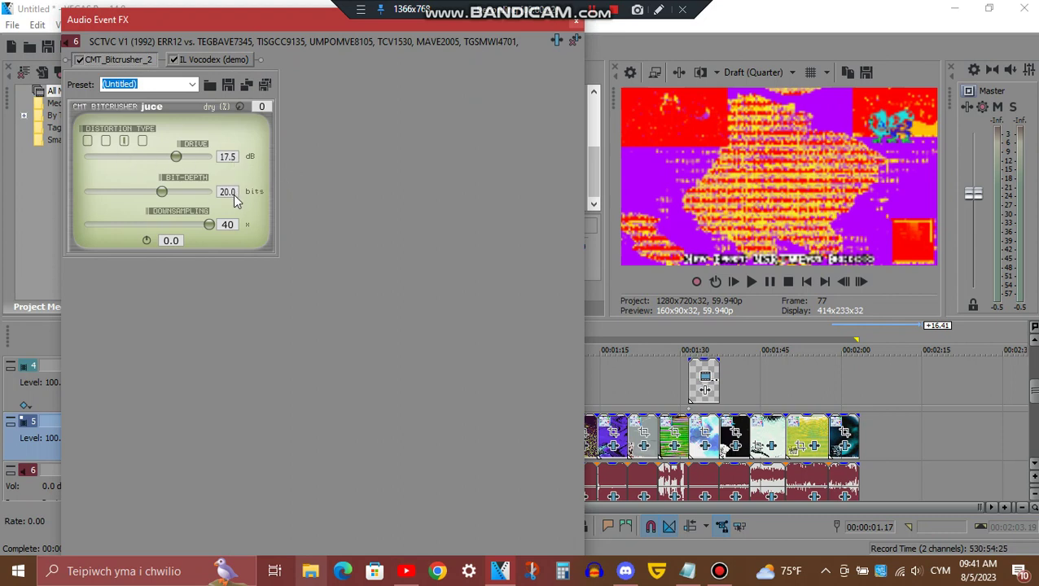
click(237, 60)
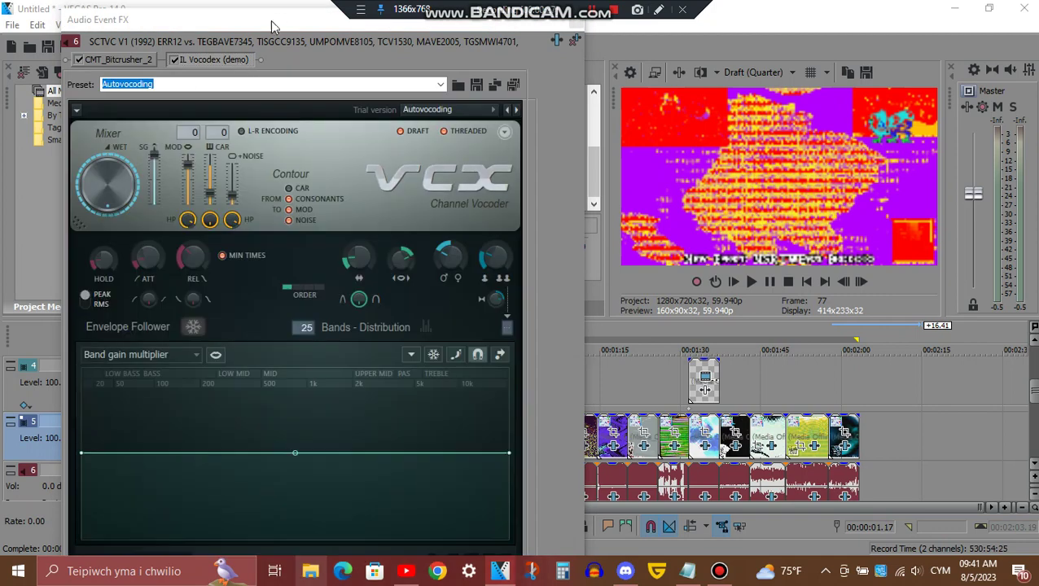
drag(276, 10, 306, 58)
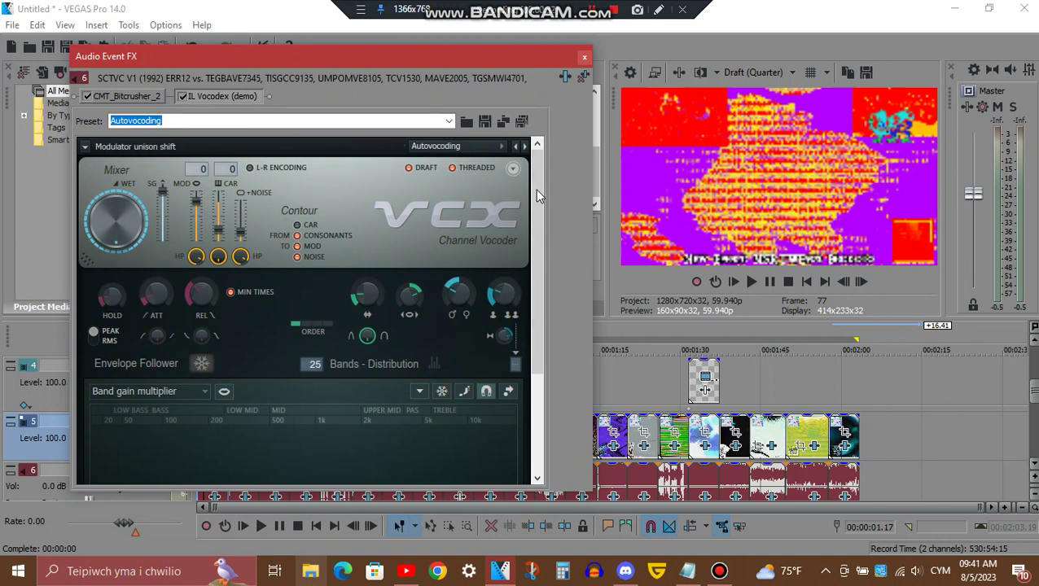
mouse_move(538, 185)
mouse_down()
mouse_move(529, 366)
mouse_move(529, 170)
mouse_up()
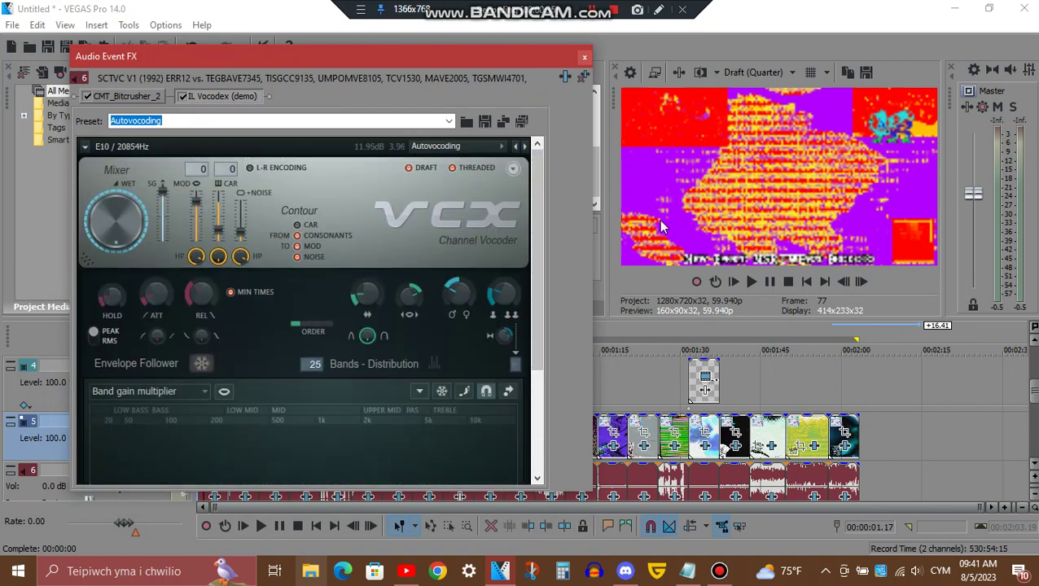
click(584, 57)
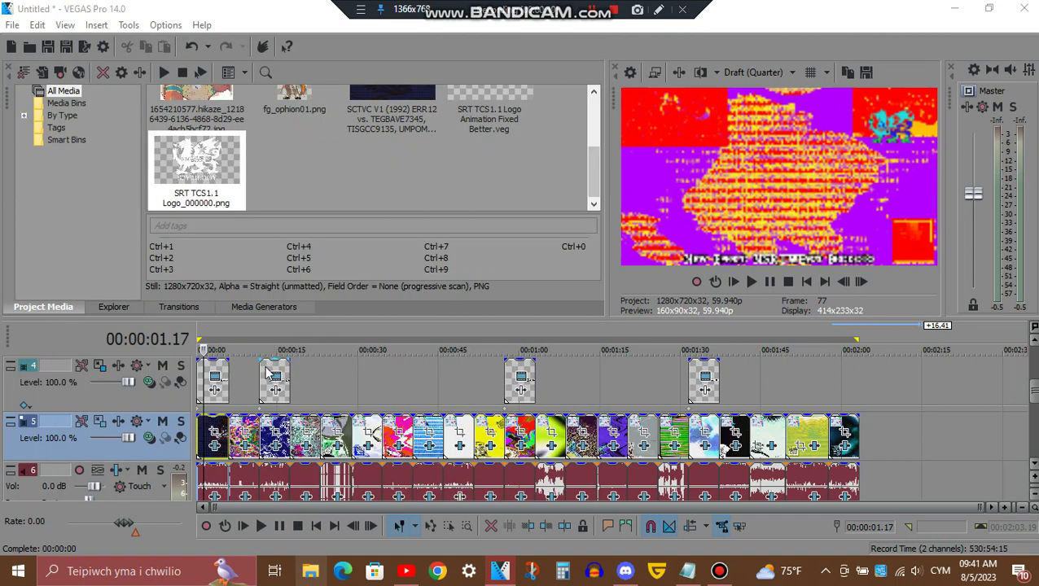
Open the third video event's effects and examine its NewBlue LE Light Rays and TV Simulator settings.
click(276, 427)
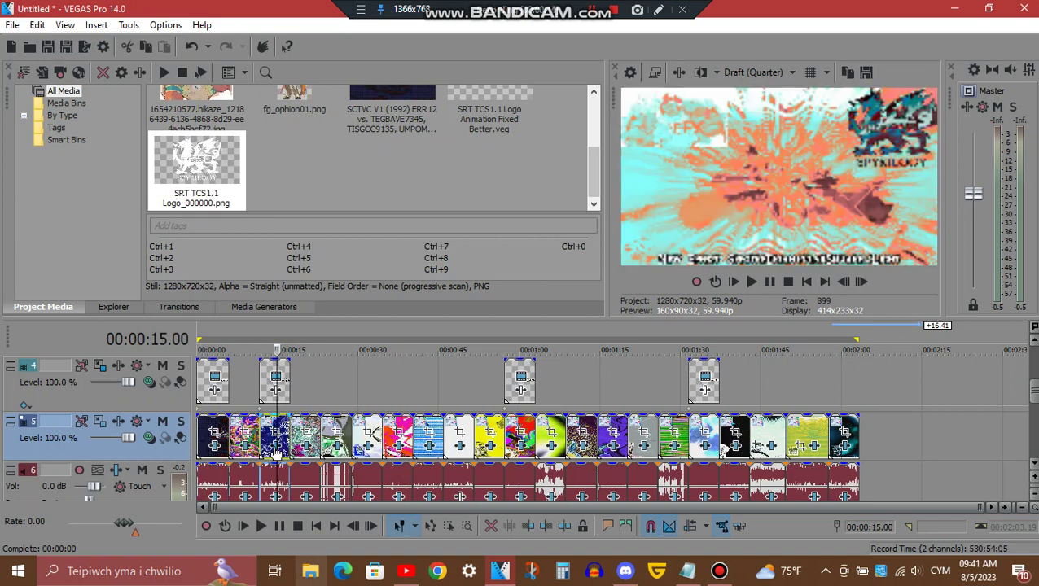
click(275, 445)
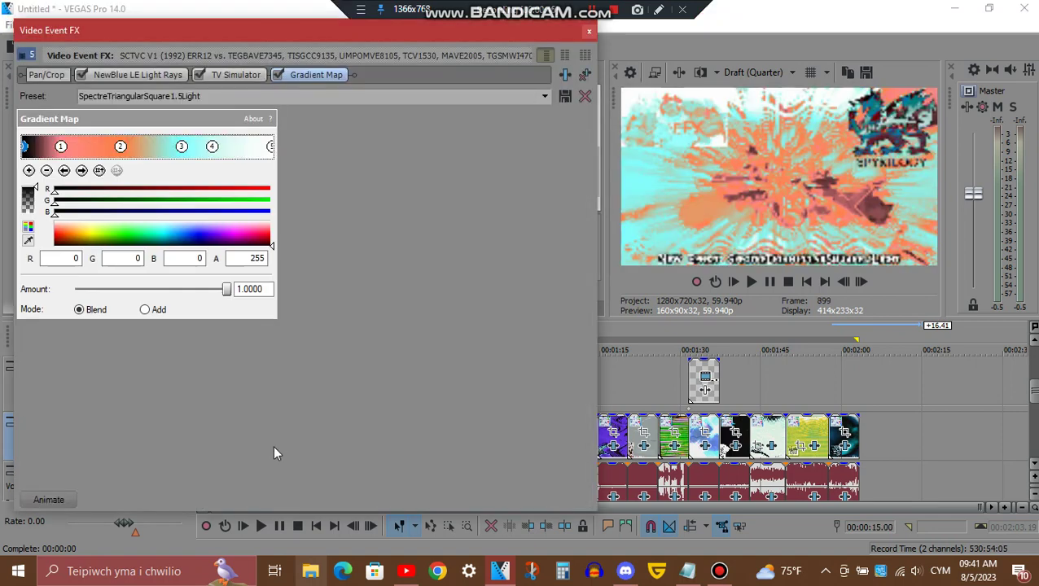
click(176, 75)
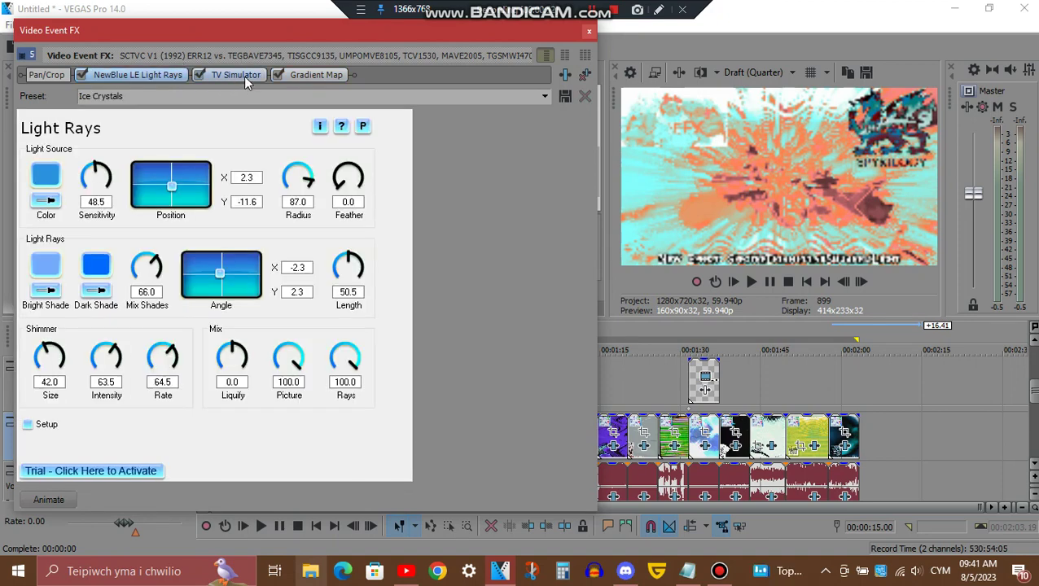
click(236, 75)
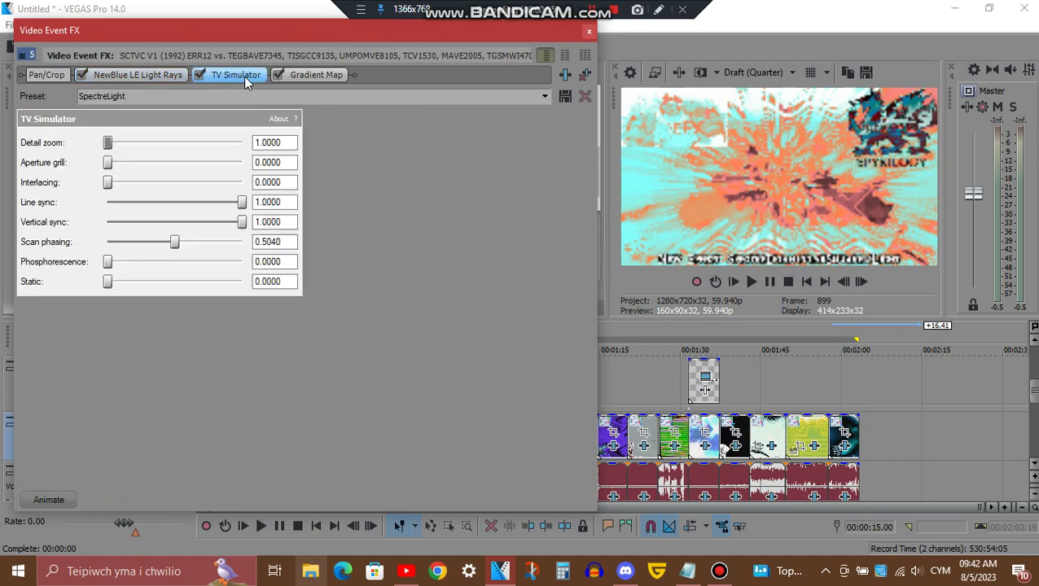
Examine each Gradient Map control point's colour values on the third video event, then close its effects window.
click(331, 75)
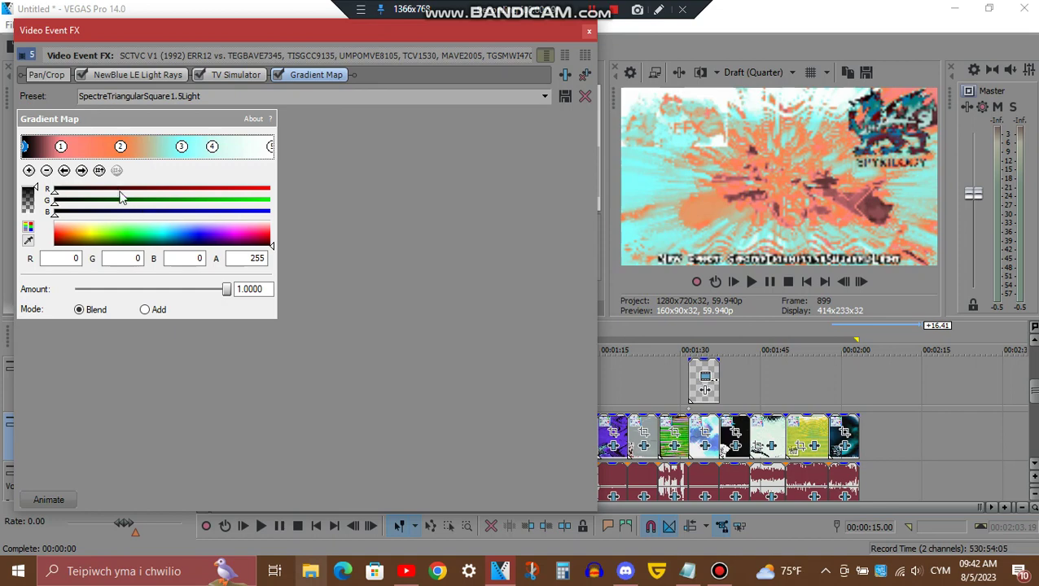
click(82, 171)
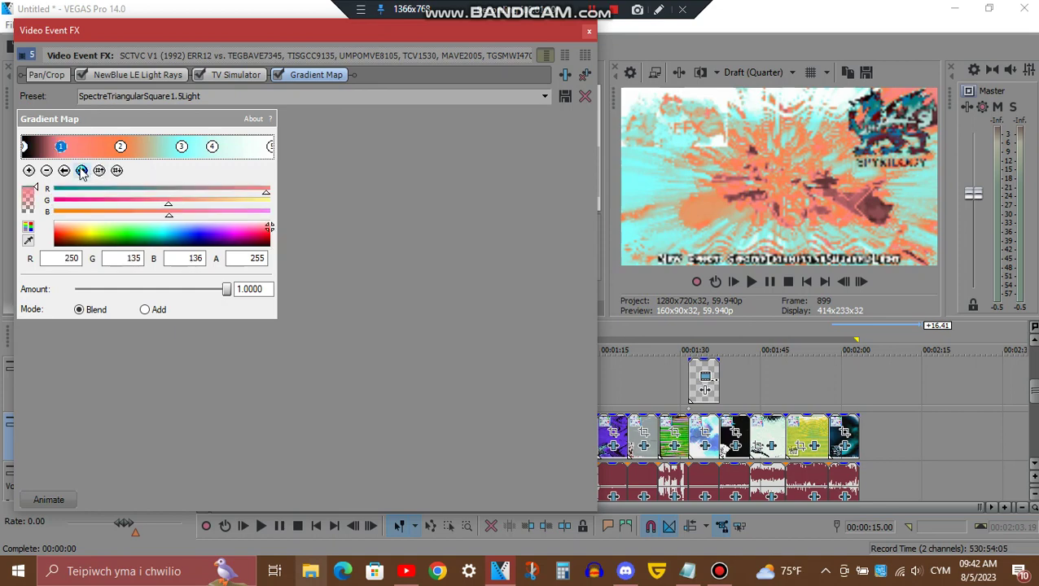
click(81, 171)
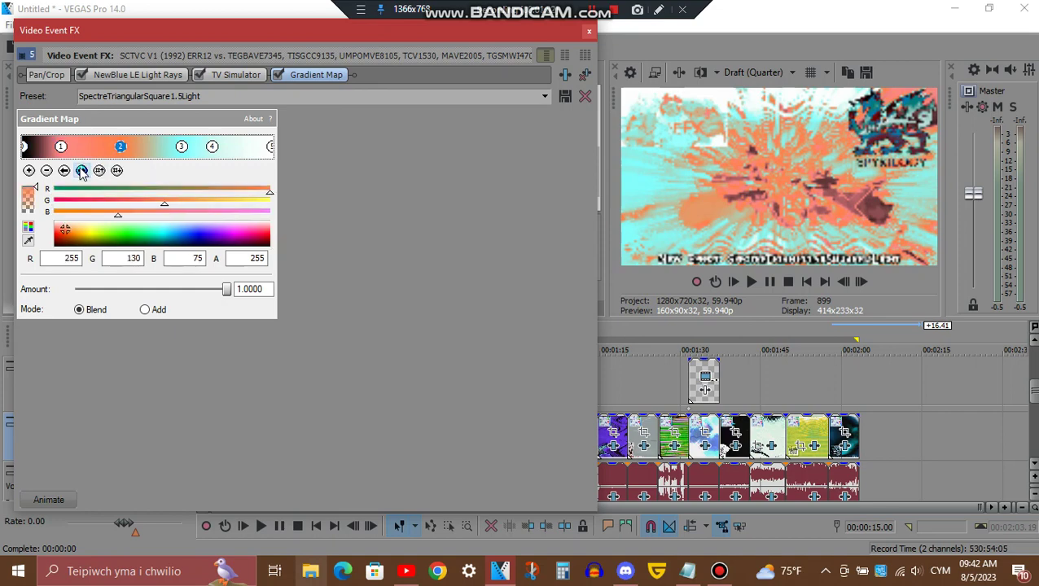
click(82, 171)
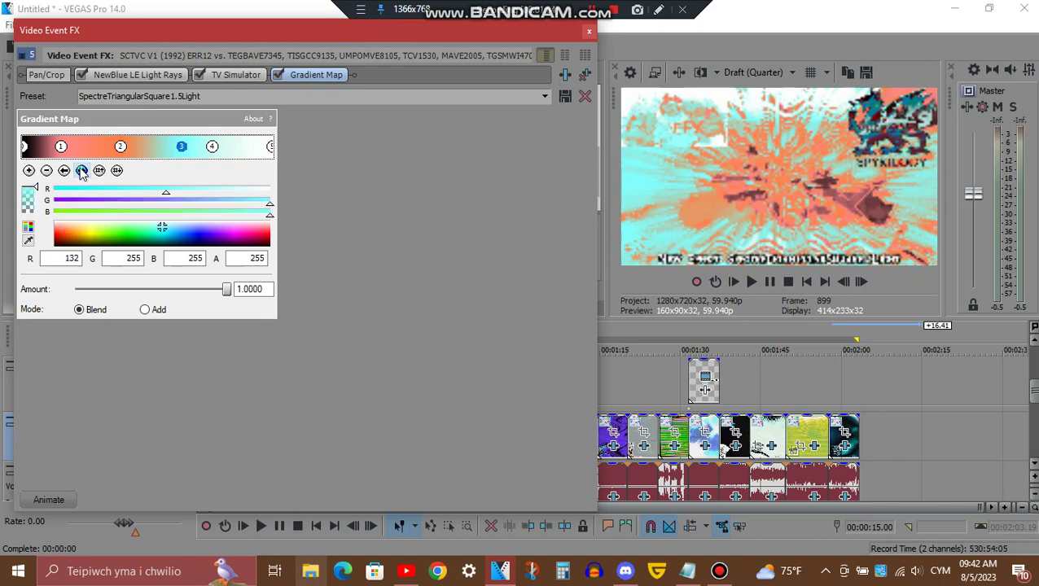
click(81, 171)
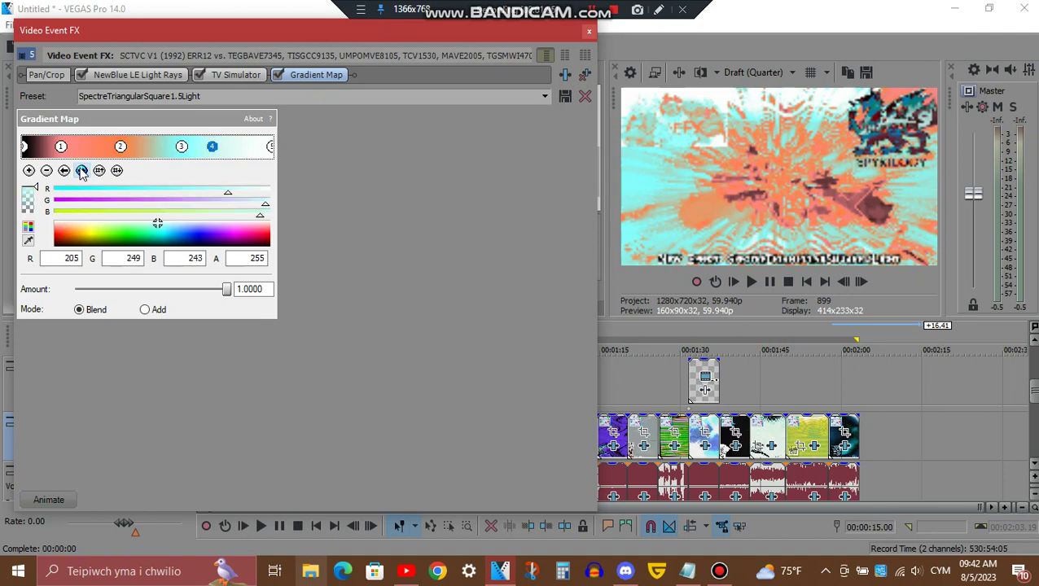
click(82, 171)
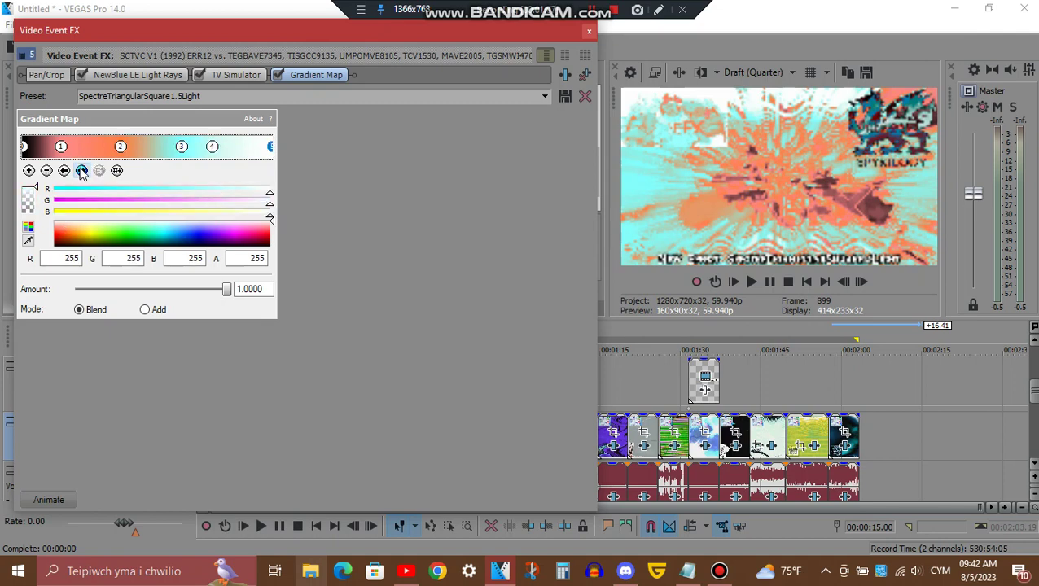
click(588, 35)
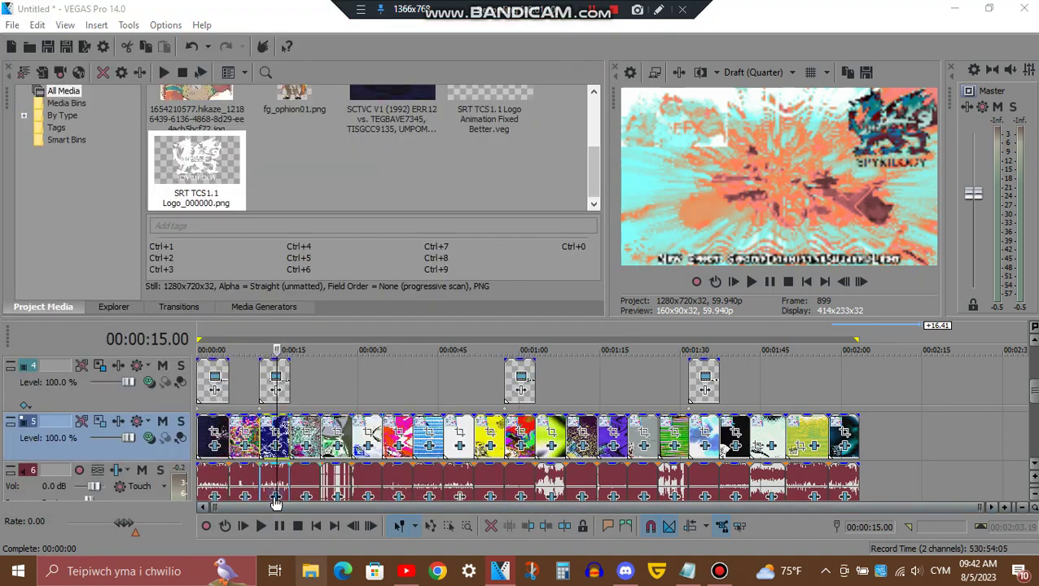
Inspect the IL Vocodex settings on the third audio event, including the lower keyboard section, then close the window.
click(274, 496)
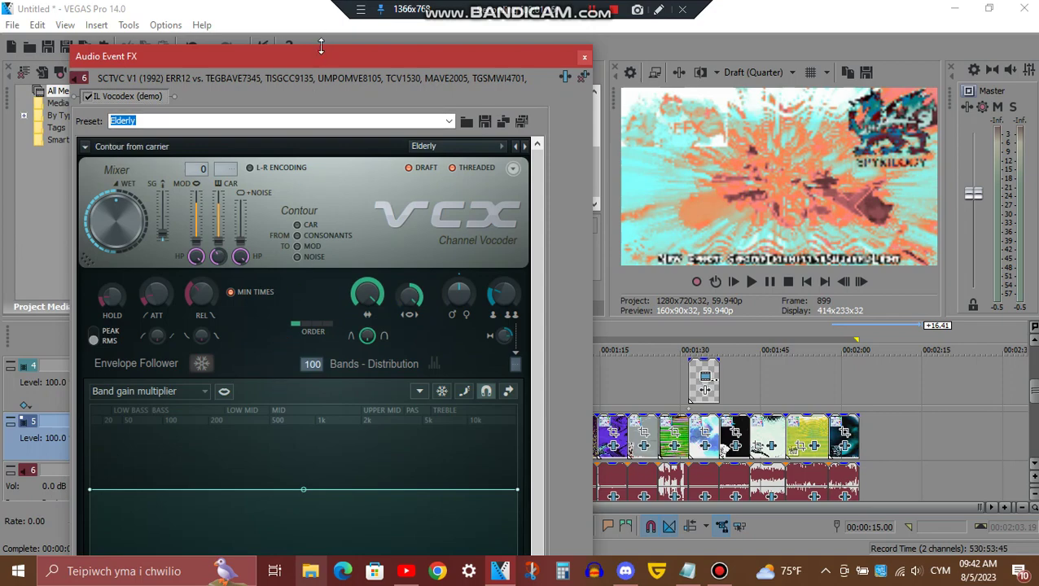
drag(324, 49, 354, 59)
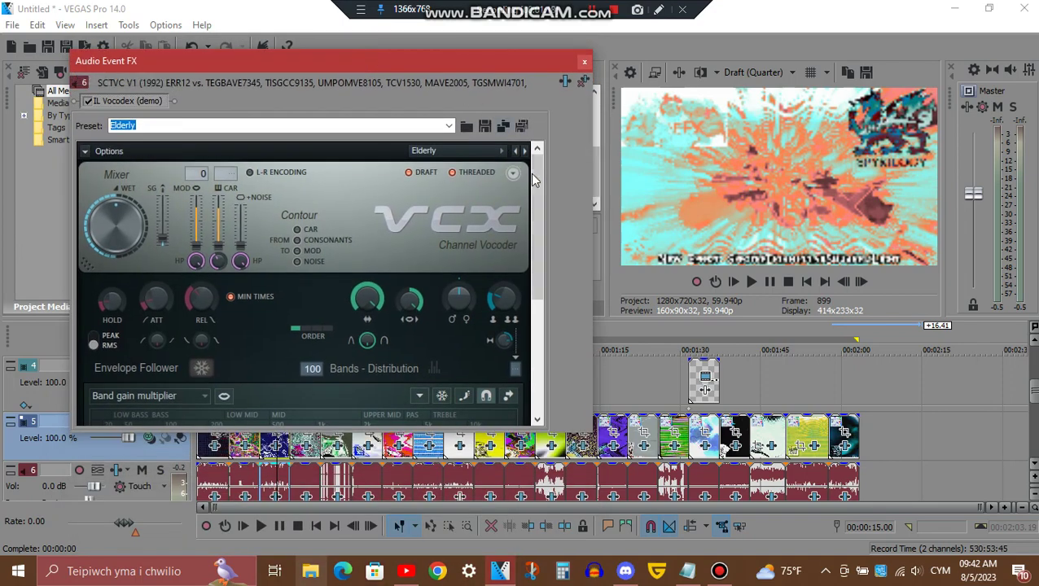
drag(536, 175, 551, 380)
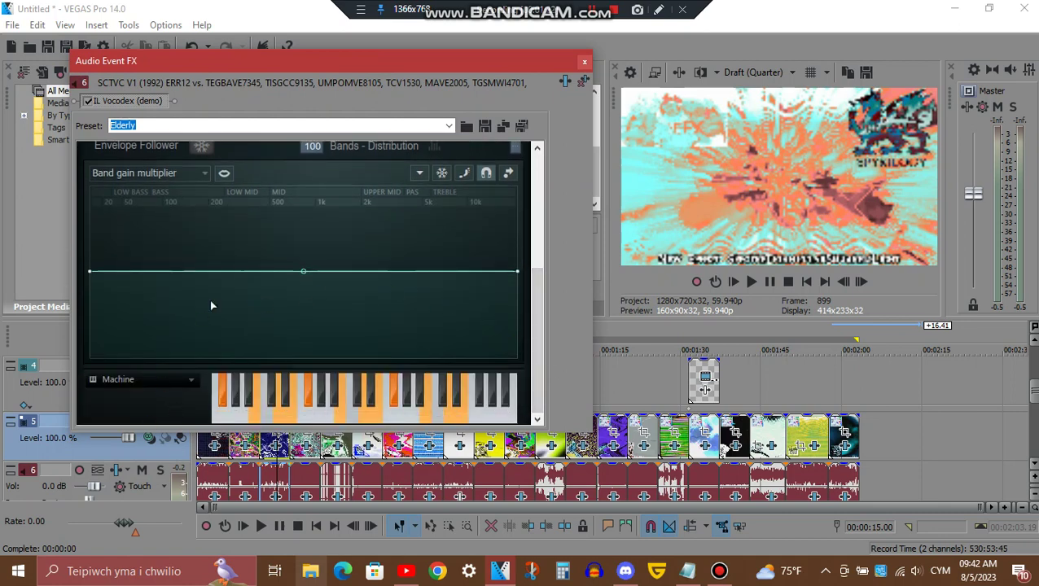
click(584, 61)
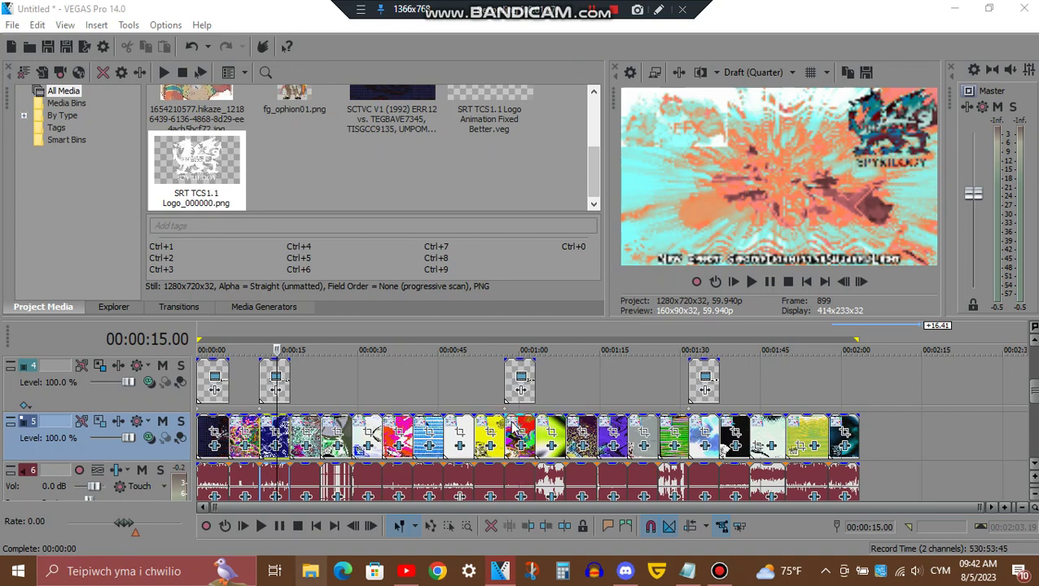
Examine the NewBlue LE Light Rays, TV Simulator, Light Rays, Color Curves and Unsharp Mask settings on the video event near 00:00:58.
click(512, 428)
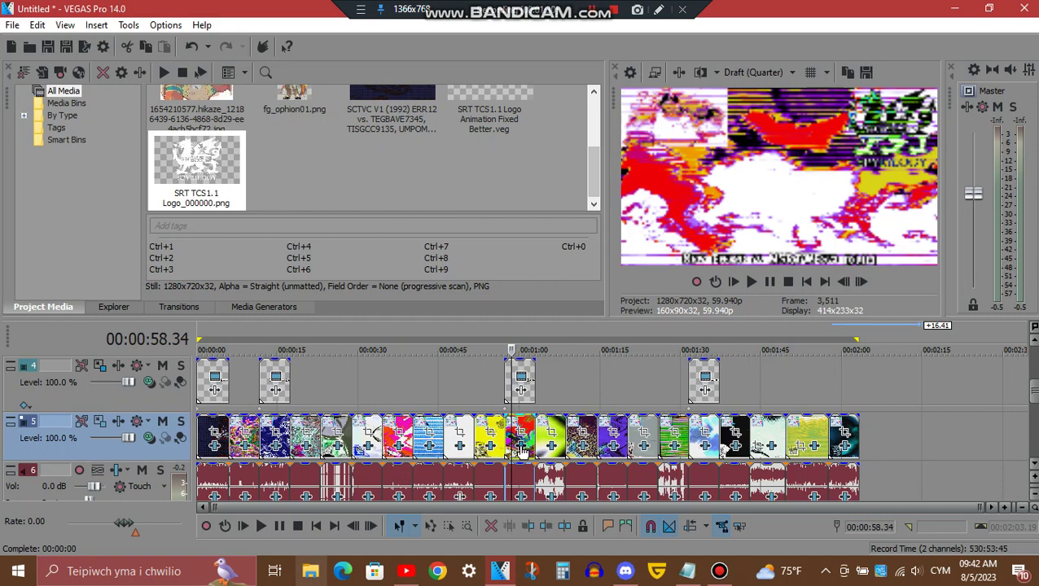
click(522, 453)
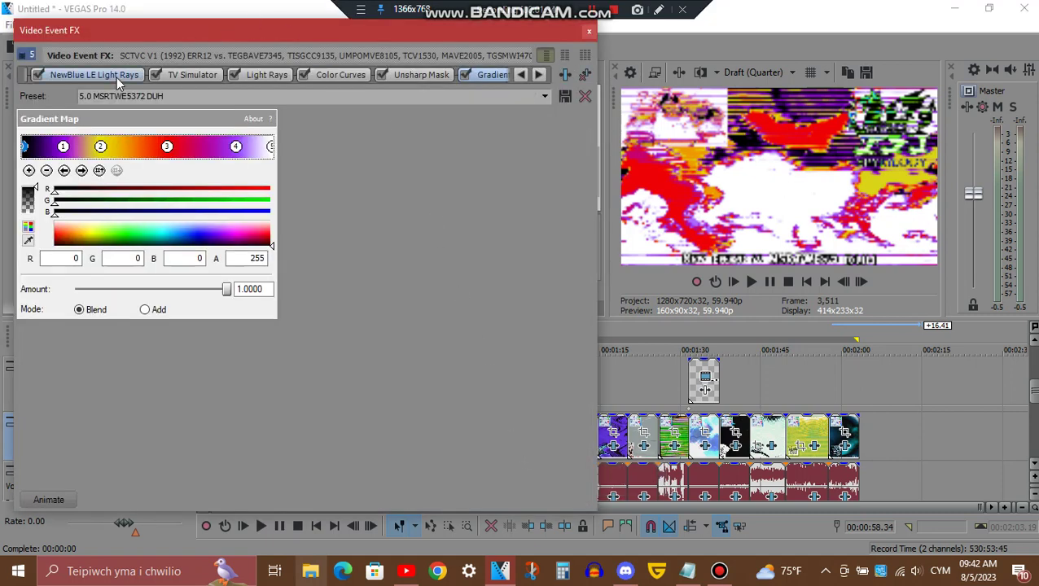
click(521, 74)
click(150, 74)
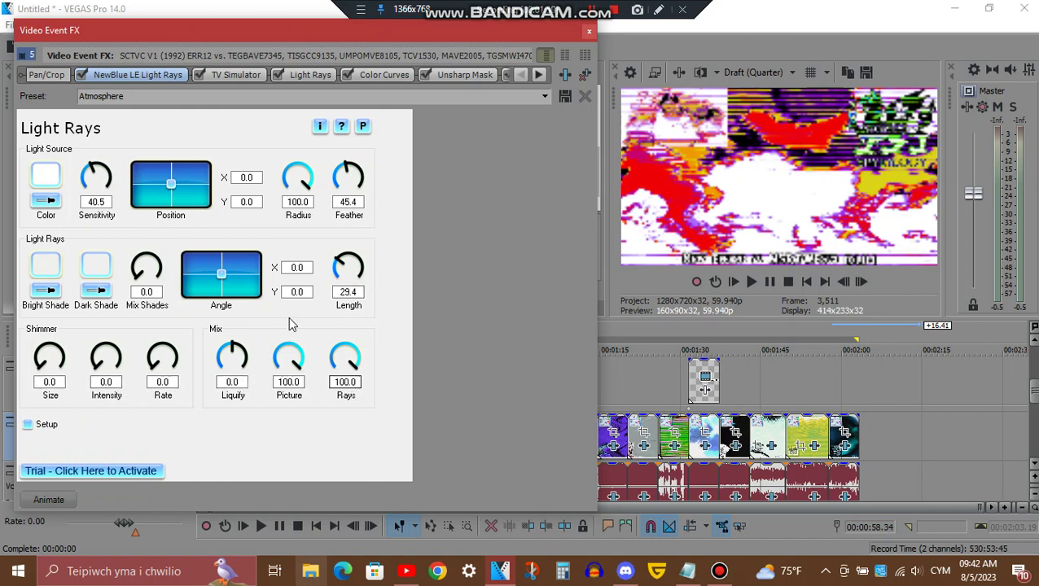
click(234, 79)
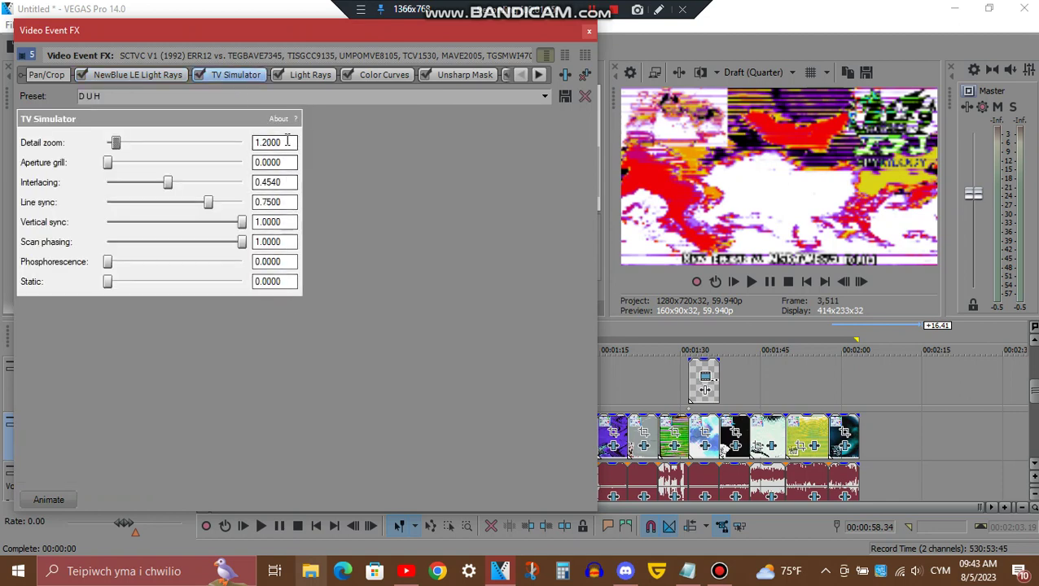
click(306, 73)
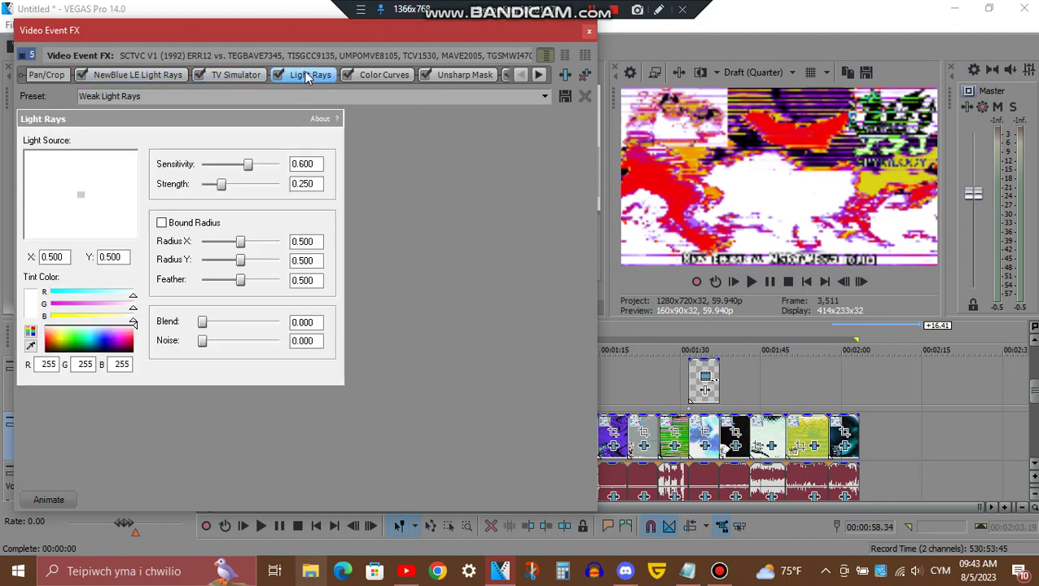
click(398, 71)
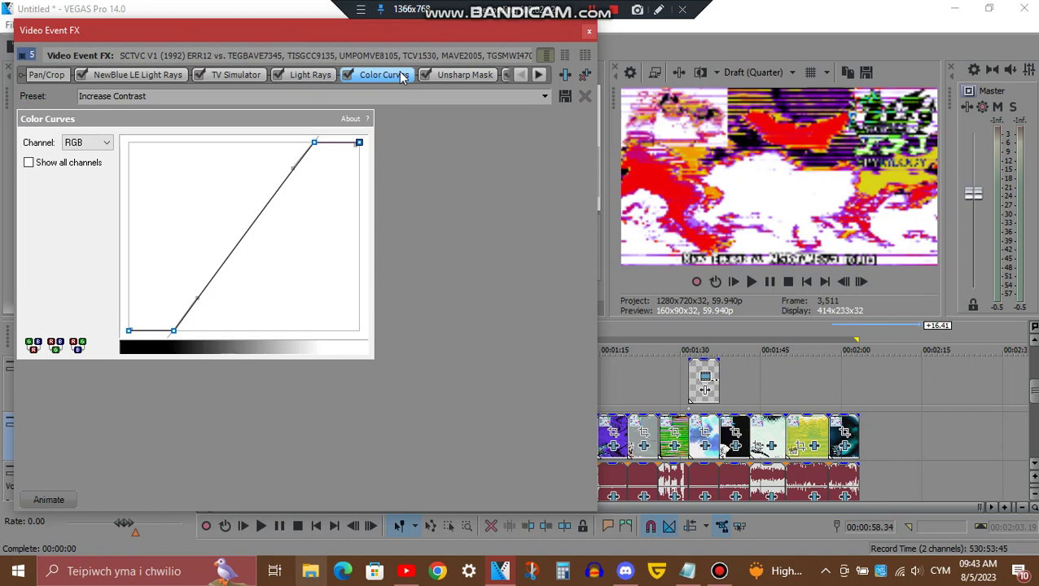
click(488, 74)
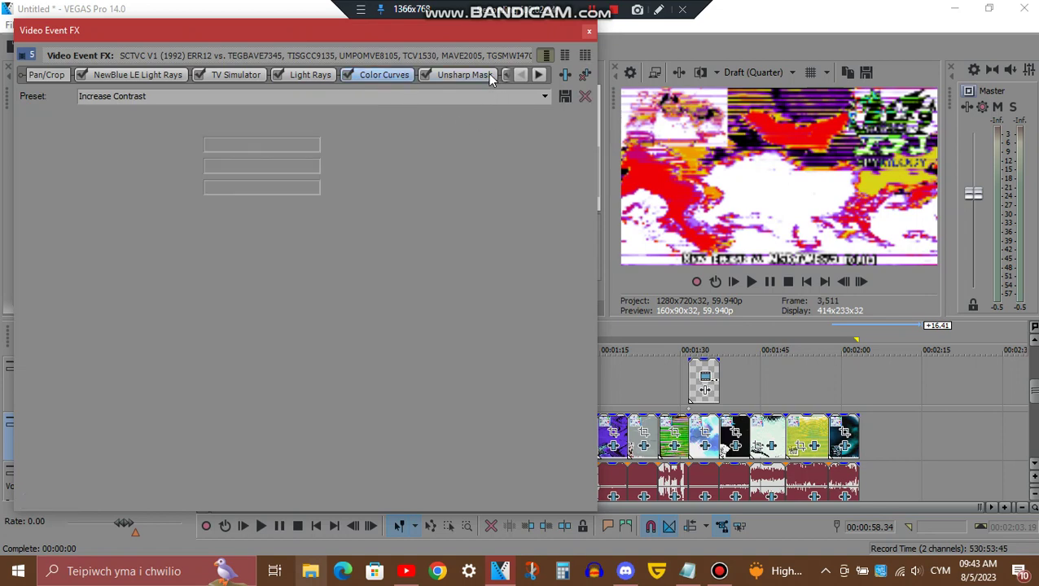
Examine the colour values of each Gradient Map control point on the video event near 00:00:58, then close its effects window.
click(539, 74)
click(538, 74)
click(395, 74)
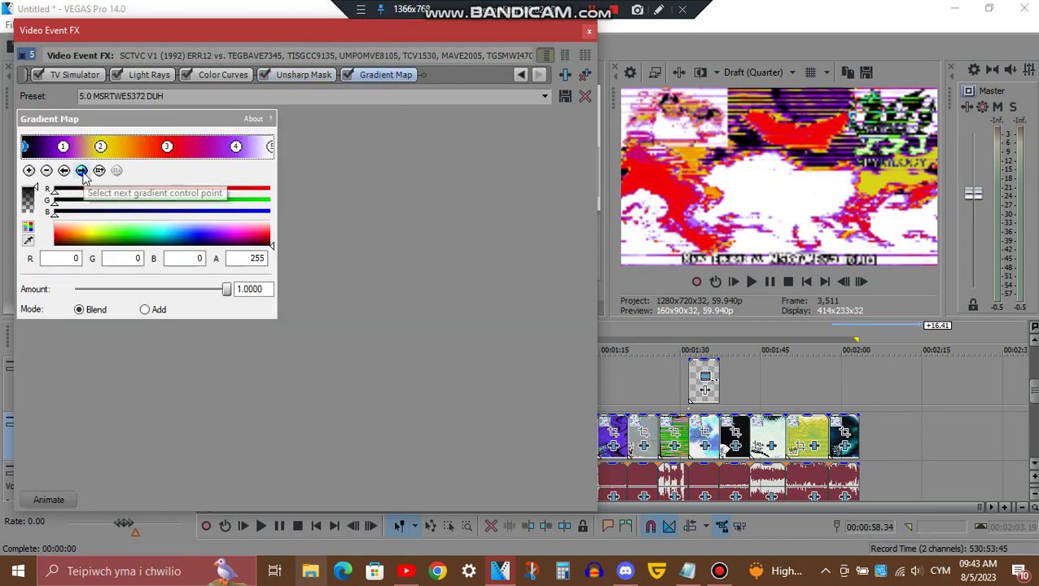
click(82, 171)
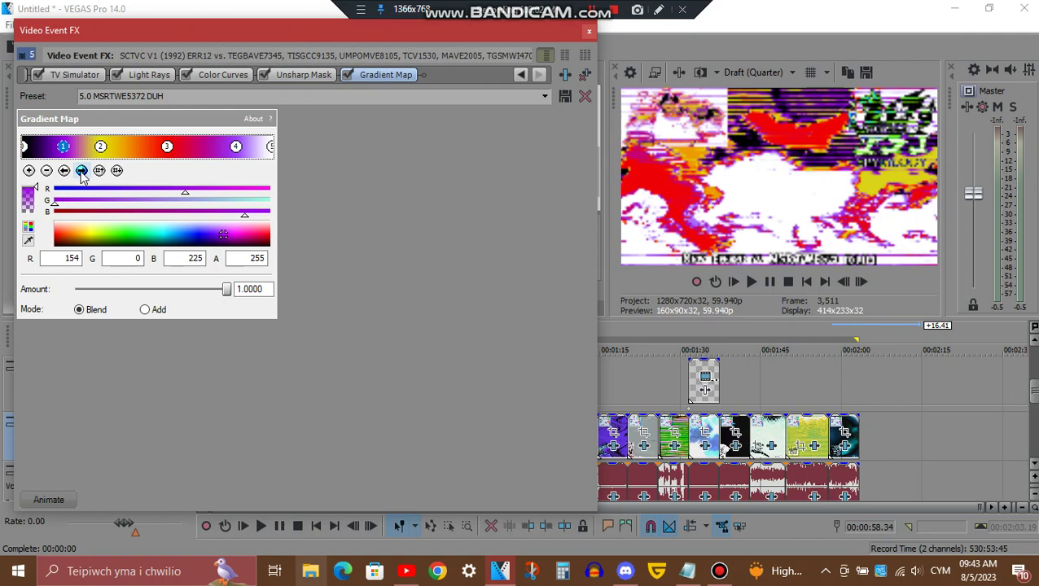
click(82, 171)
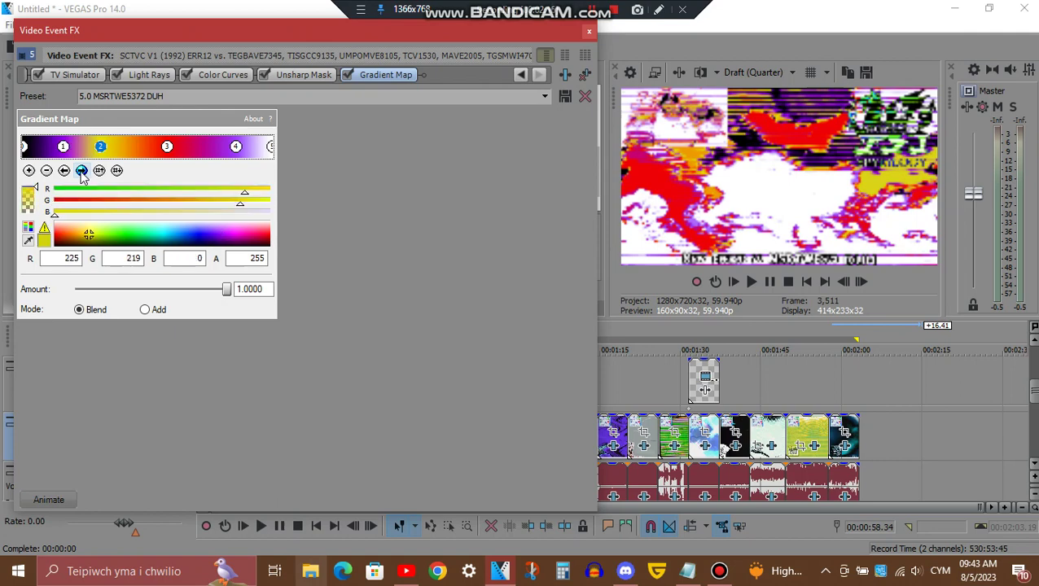
click(82, 171)
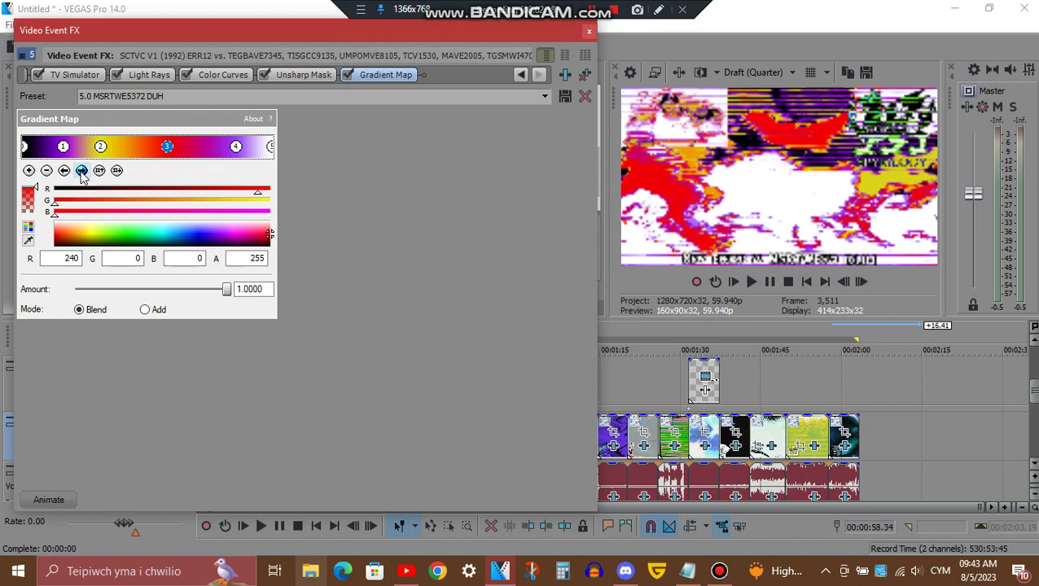
click(83, 171)
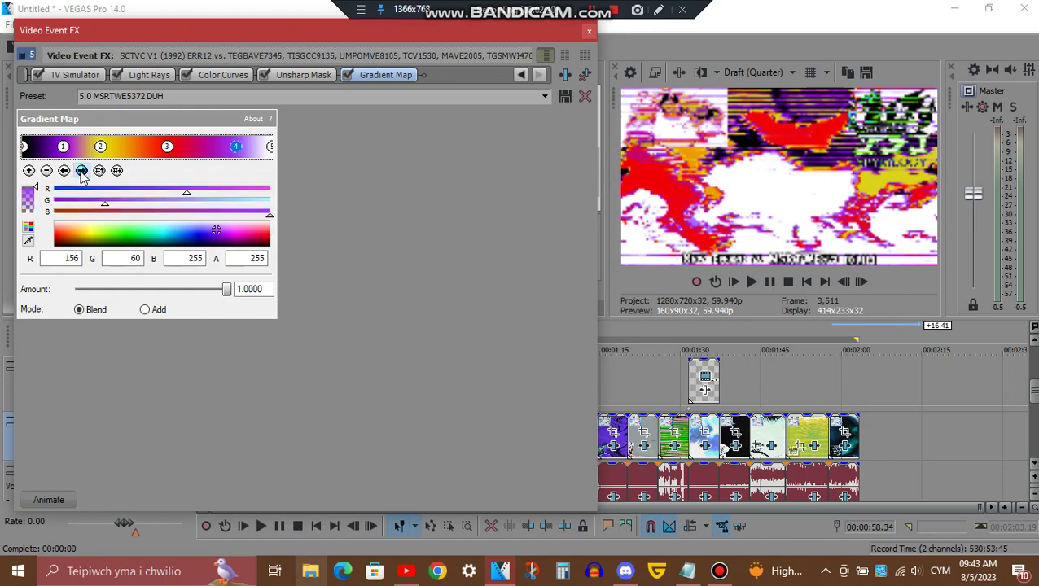
click(82, 171)
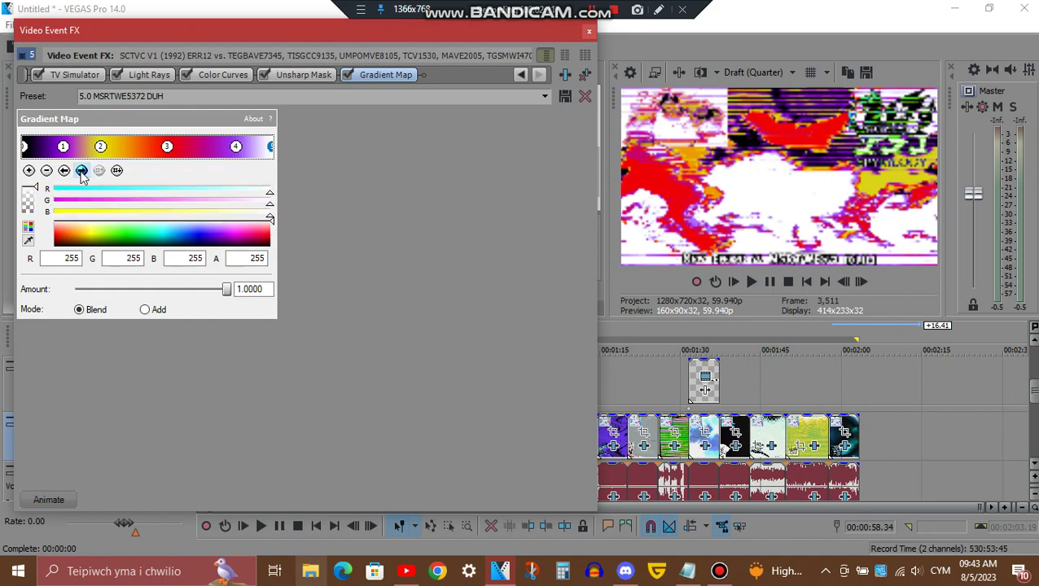
click(589, 33)
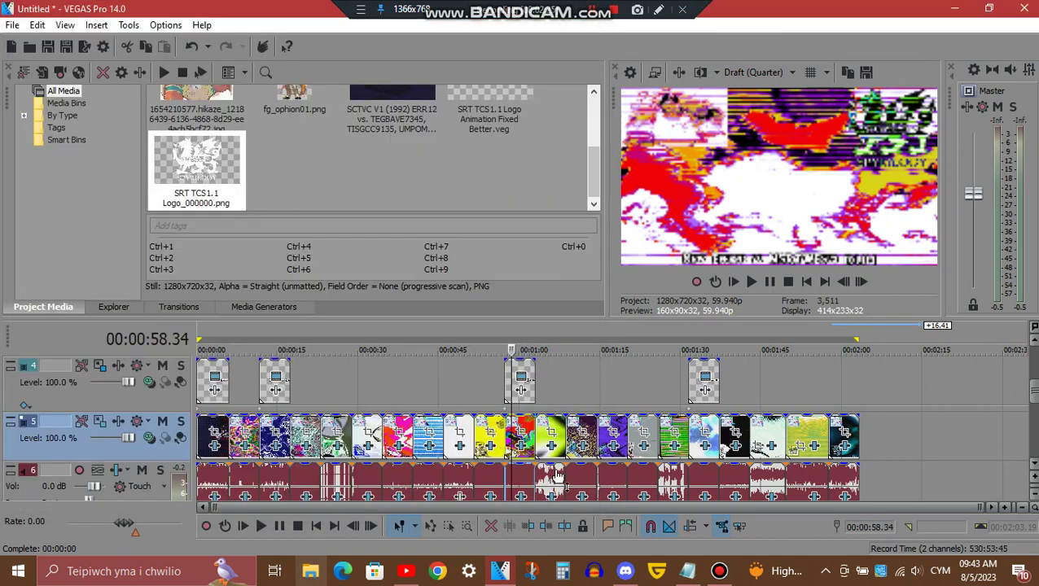
Examine both ExpressFX Chorus effects on the audio event near 00:00:58, then enter "default" as the E-Phonic LOFI preset name.
click(522, 497)
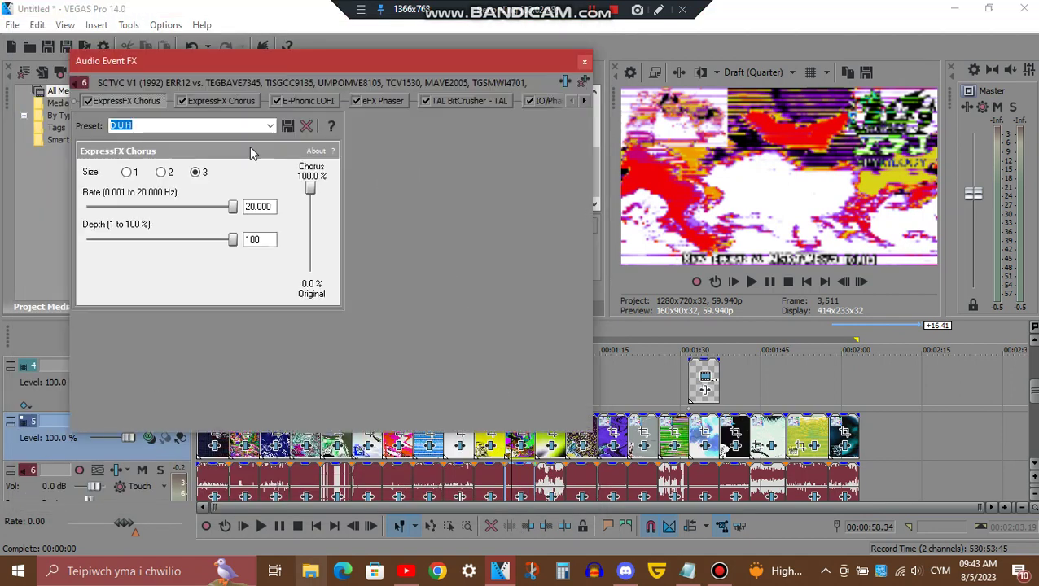
click(241, 98)
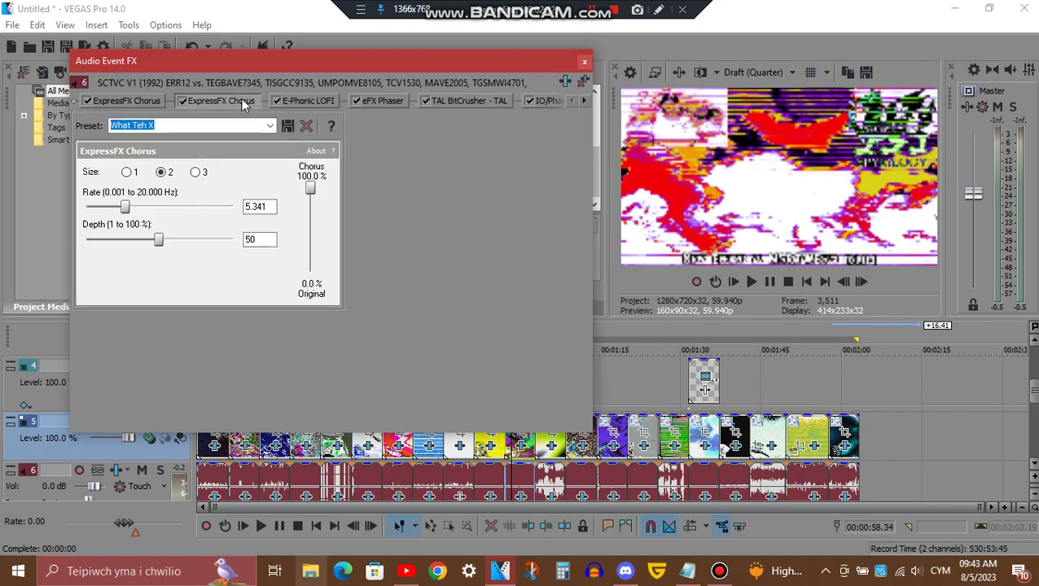
click(330, 101)
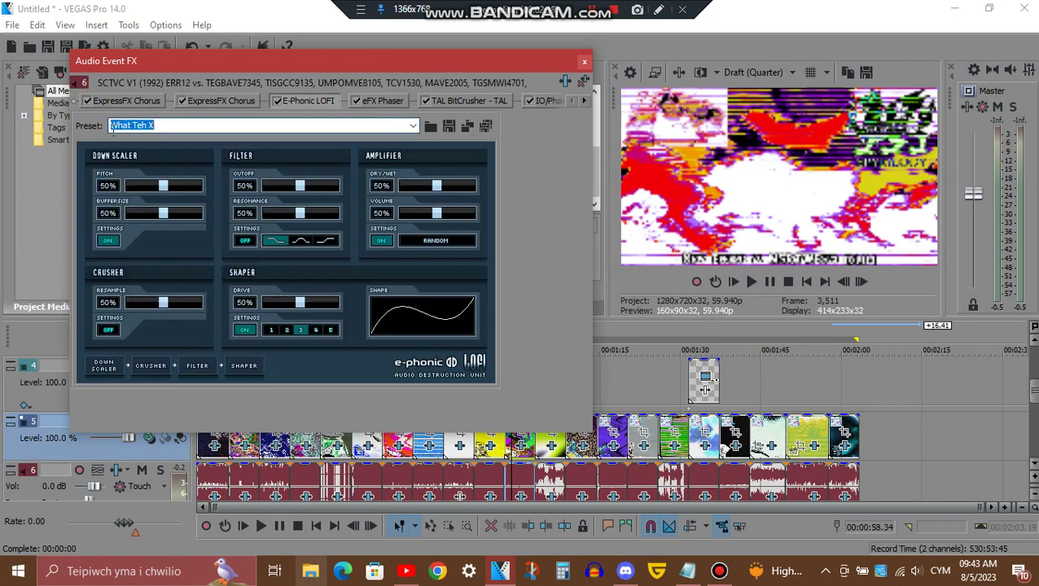
text(default)
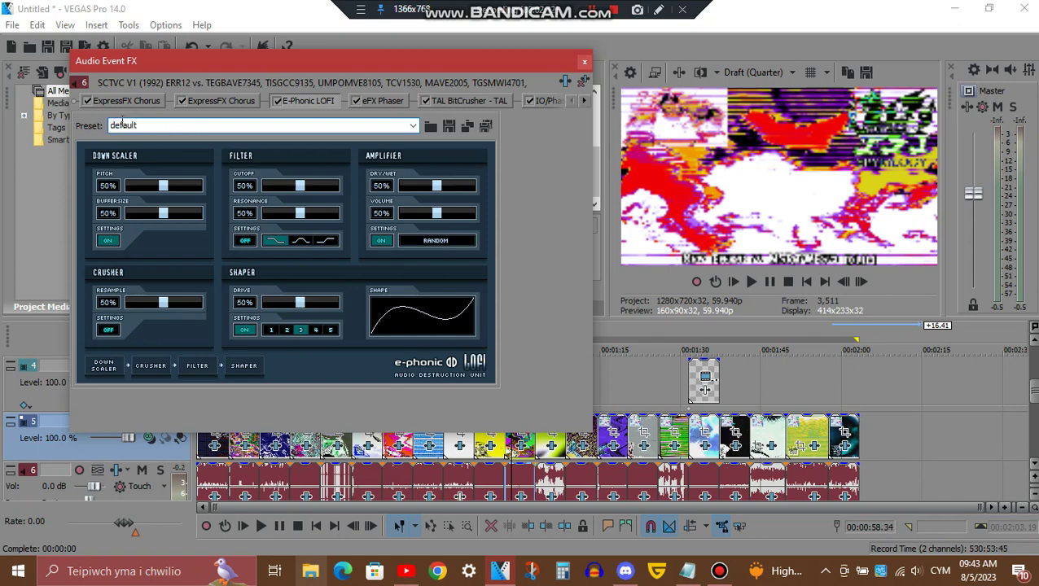
Examine the eFX Phaser settings on the same audio event and reselect the Monovibe preset from the plug-in's preset list.
click(391, 101)
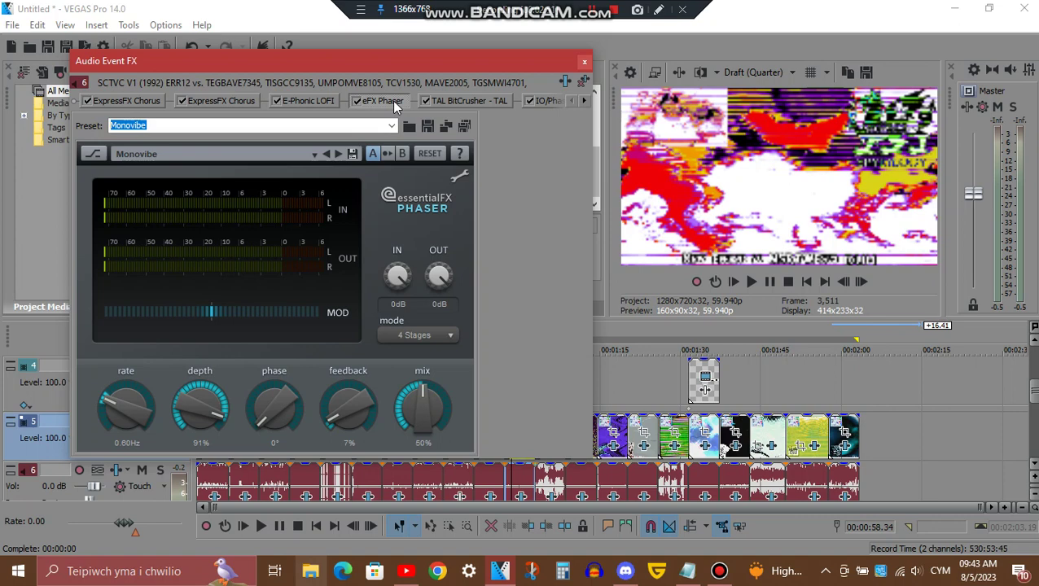
click(313, 154)
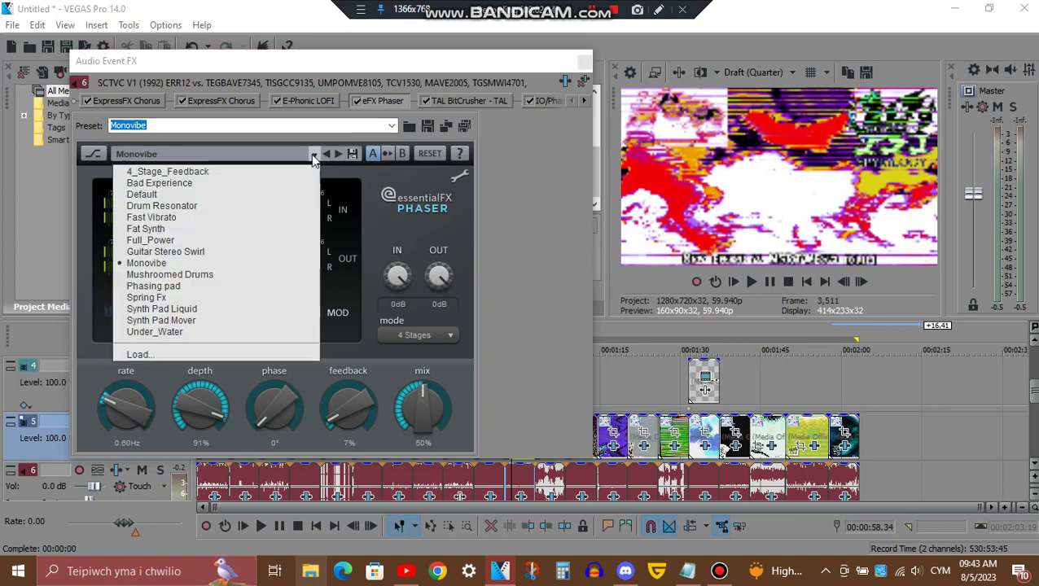
click(184, 262)
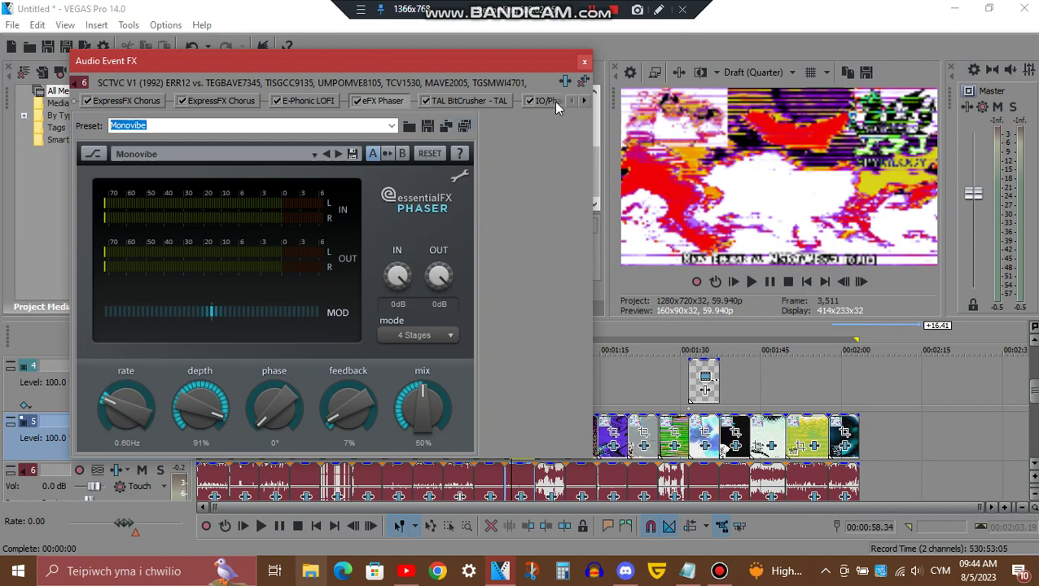
Inspect the TAL BitCrusher and IO/Phaser effects further along the same audio event's effect chain.
click(582, 101)
click(583, 101)
click(582, 101)
click(582, 101)
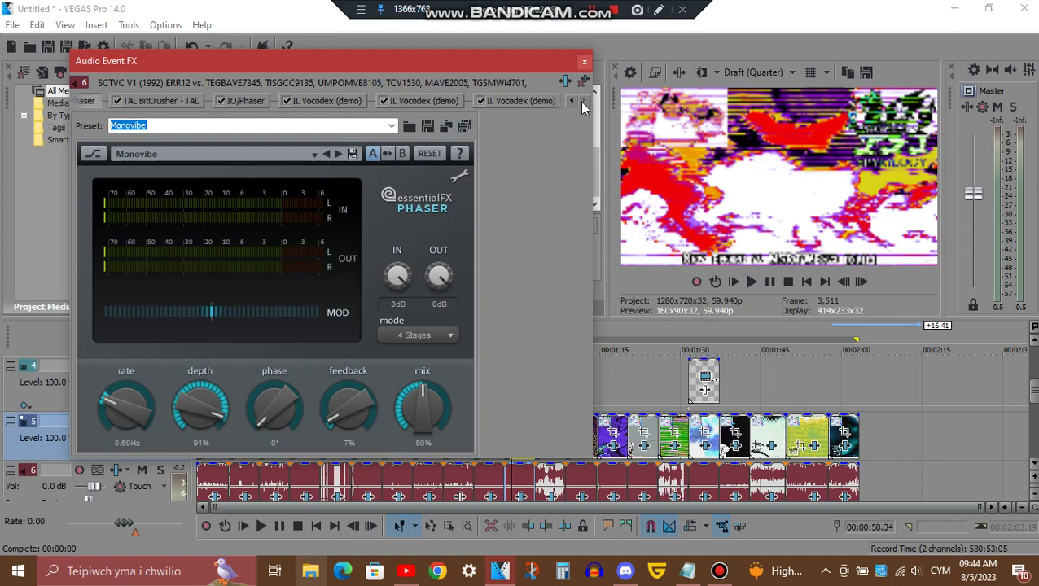
click(163, 99)
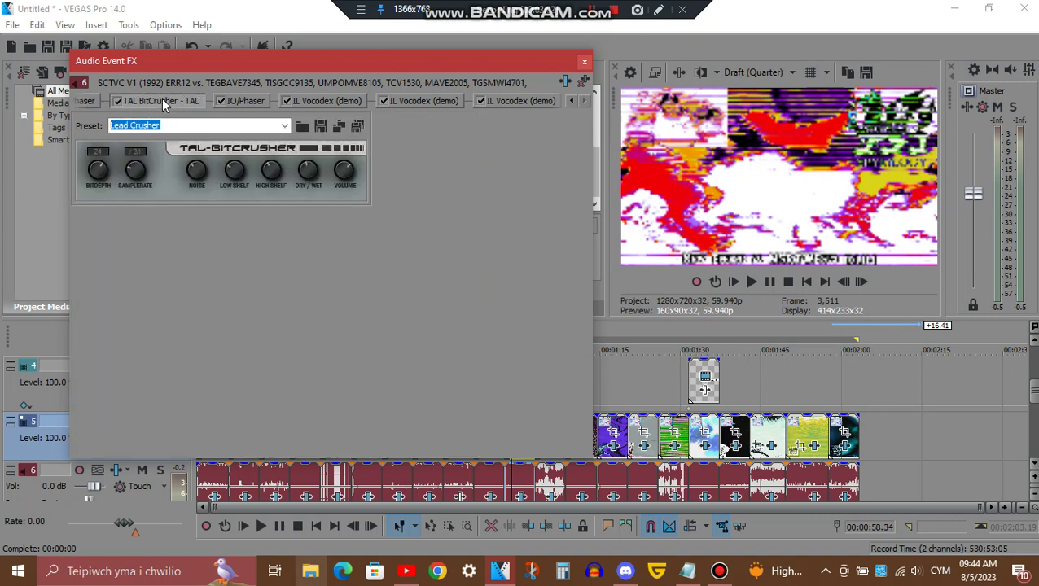
click(241, 98)
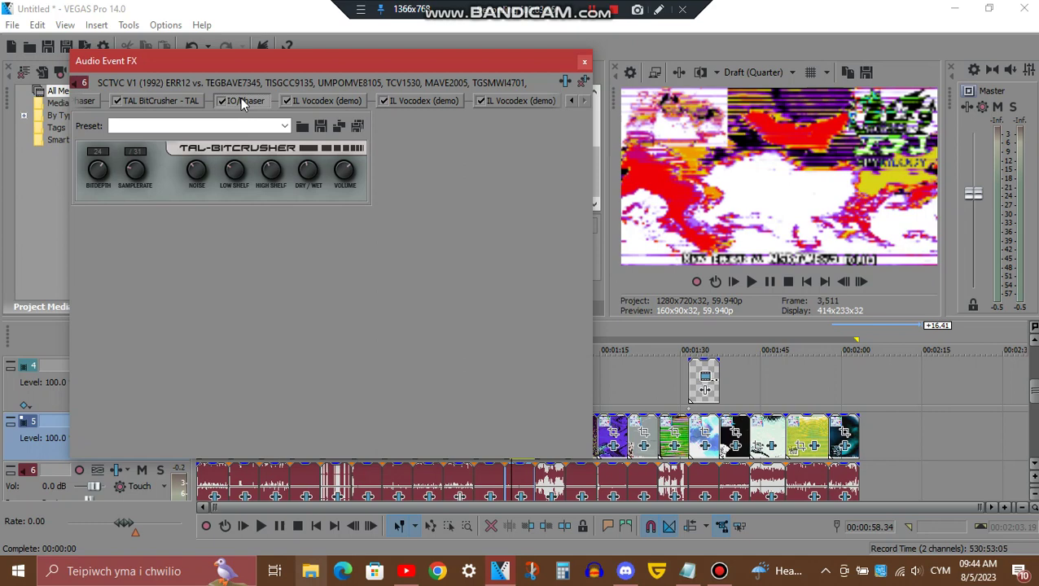
Inspect the settings of all three IL Vocodex instances on the audio event near 00:00:58, then close the effects window.
click(353, 102)
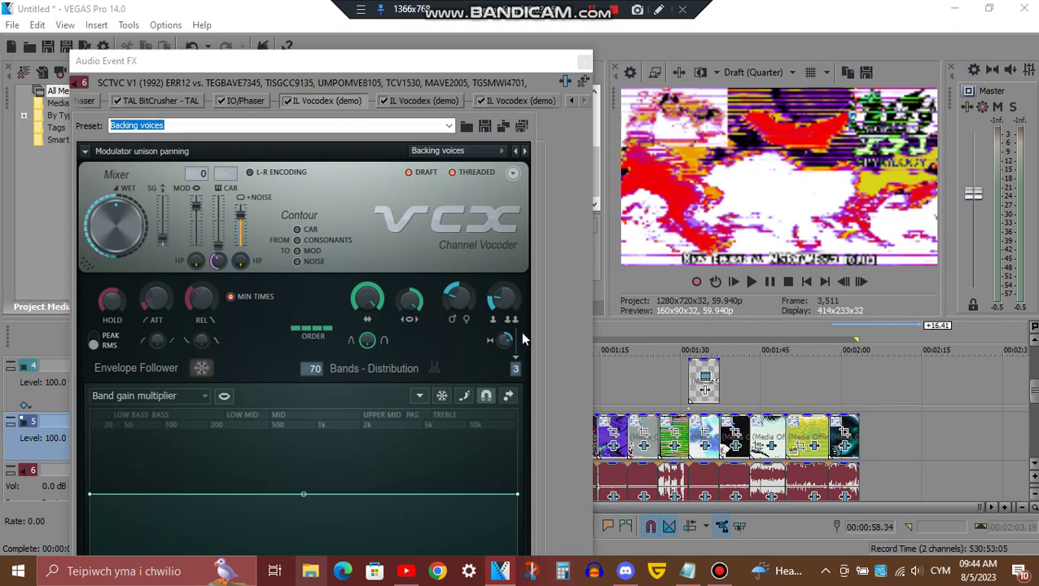
click(436, 102)
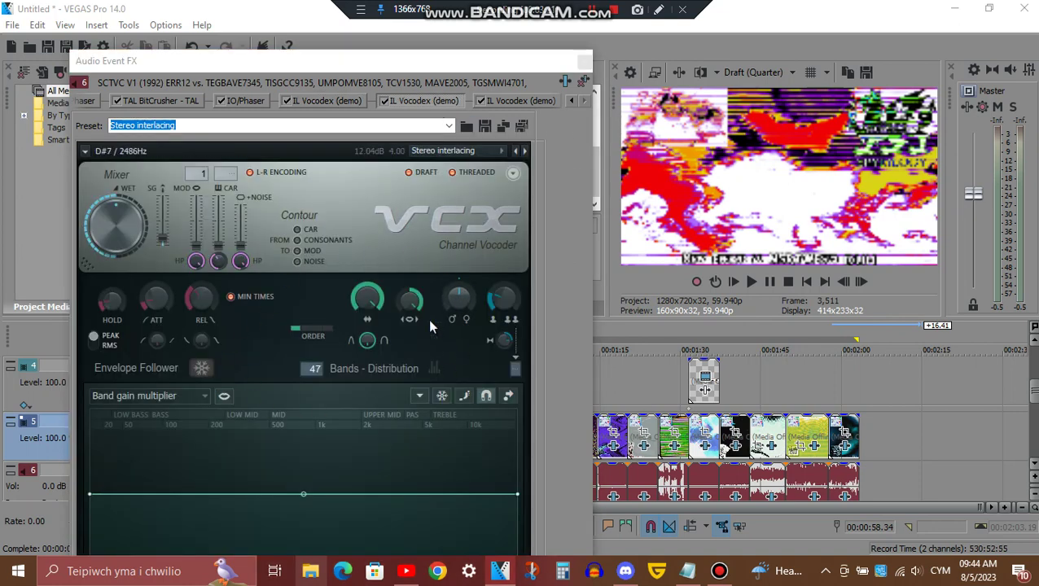
click(549, 101)
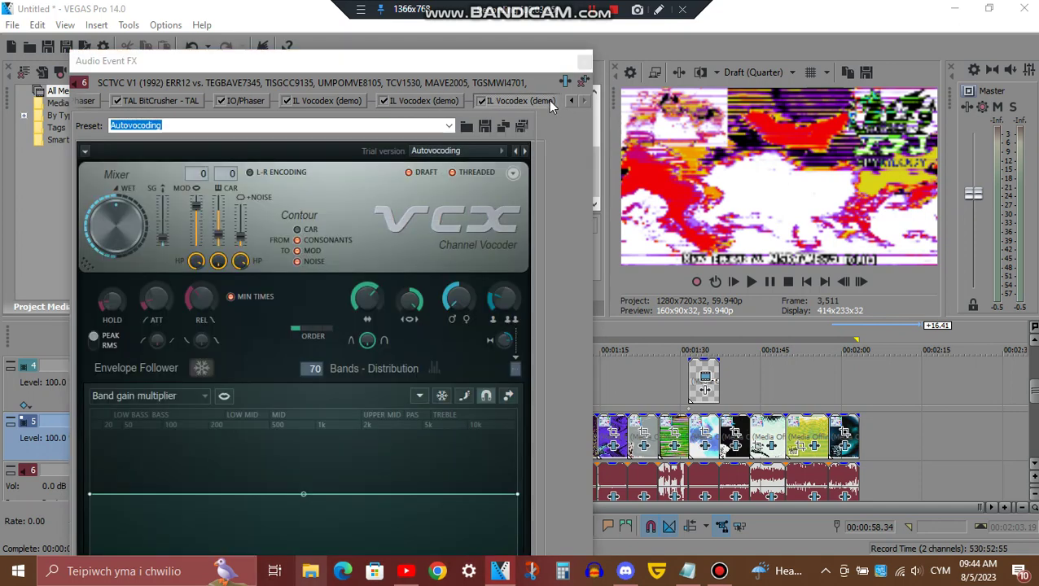
click(584, 62)
Move the playhead to 00:01:34.17 and examine the video event's TV Simulator, Color Curves and Unsharp Mask settings there.
click(705, 485)
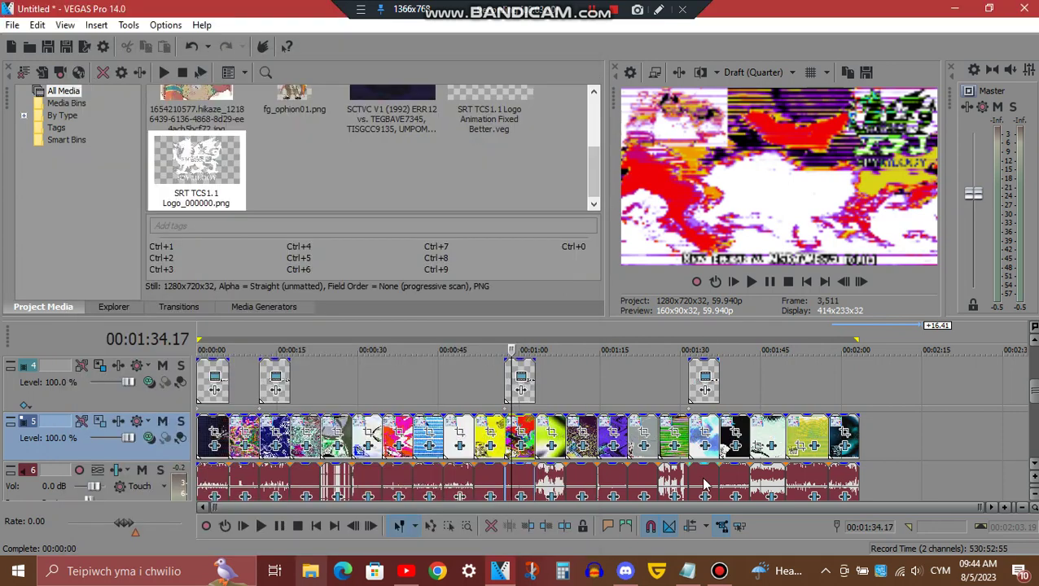
click(705, 447)
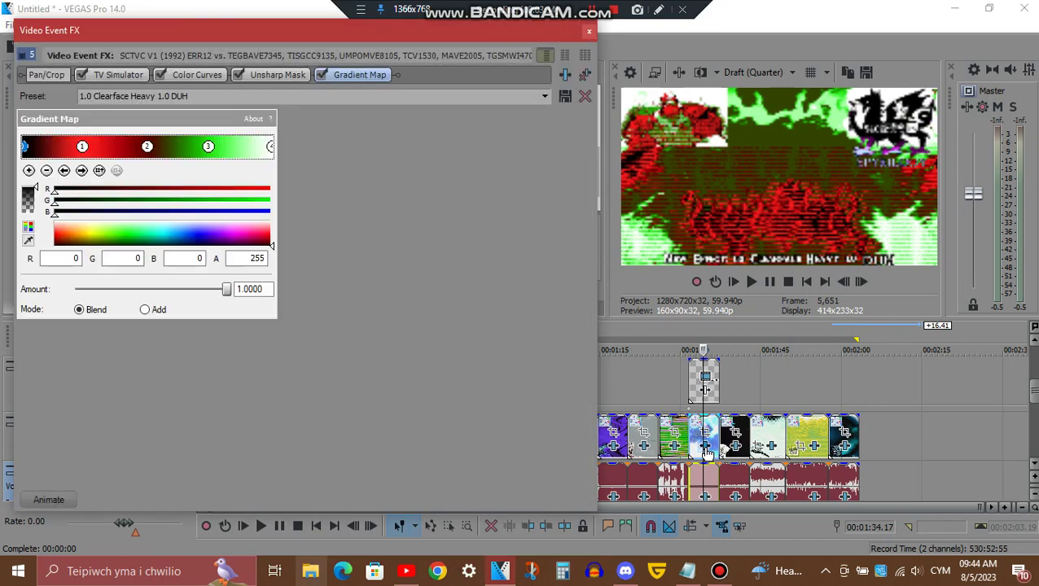
click(134, 79)
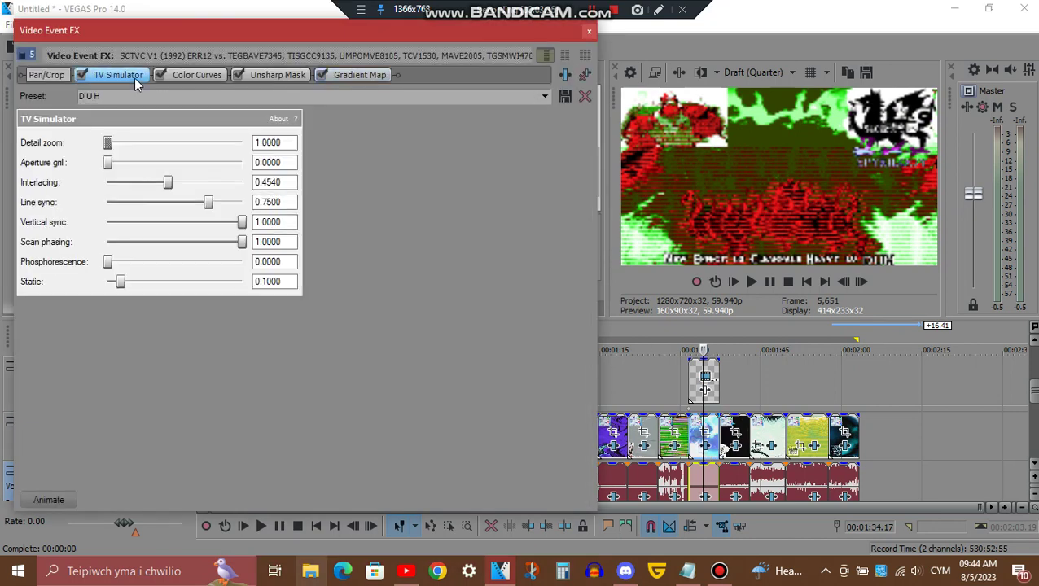
click(204, 74)
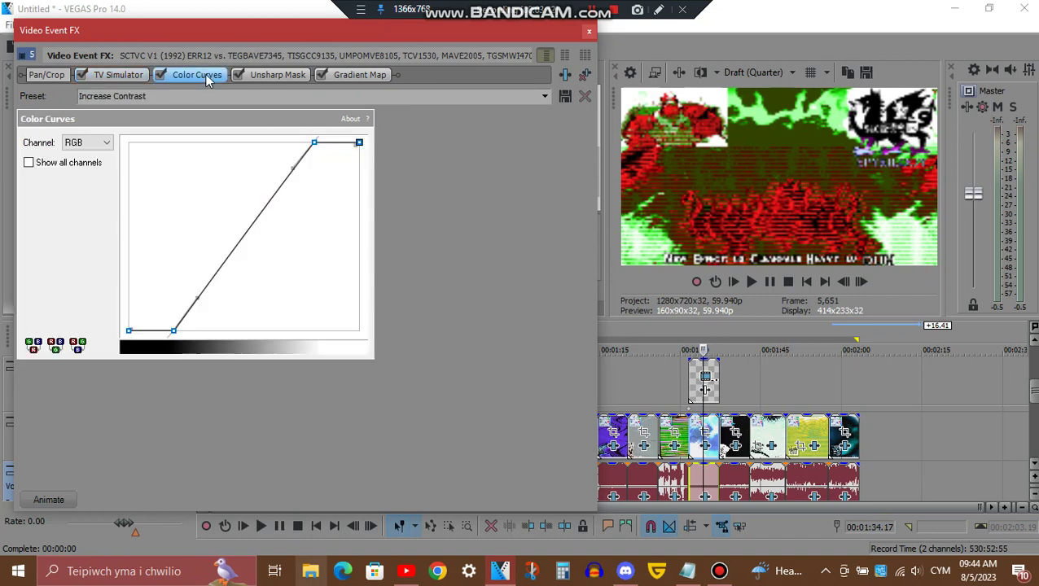
click(276, 75)
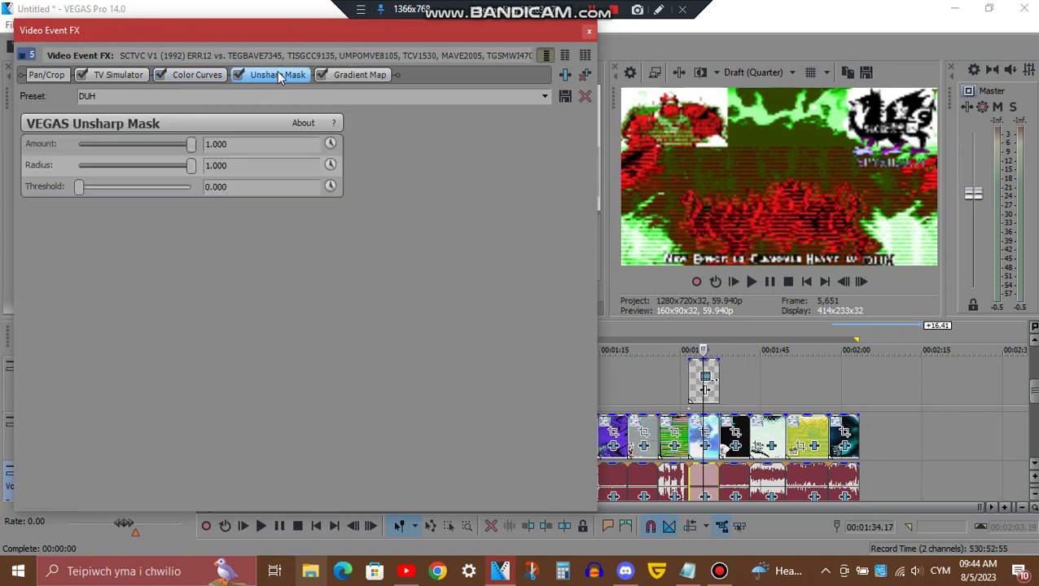
Examine each Gradient Map control point's colour values on the video event near 00:01:34, then close its effects window.
click(354, 74)
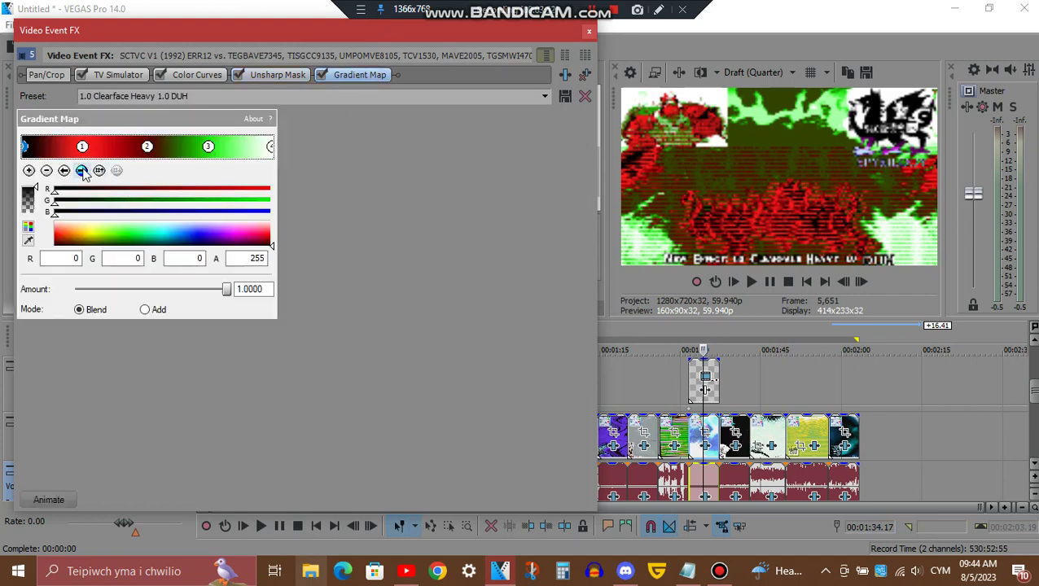
click(82, 171)
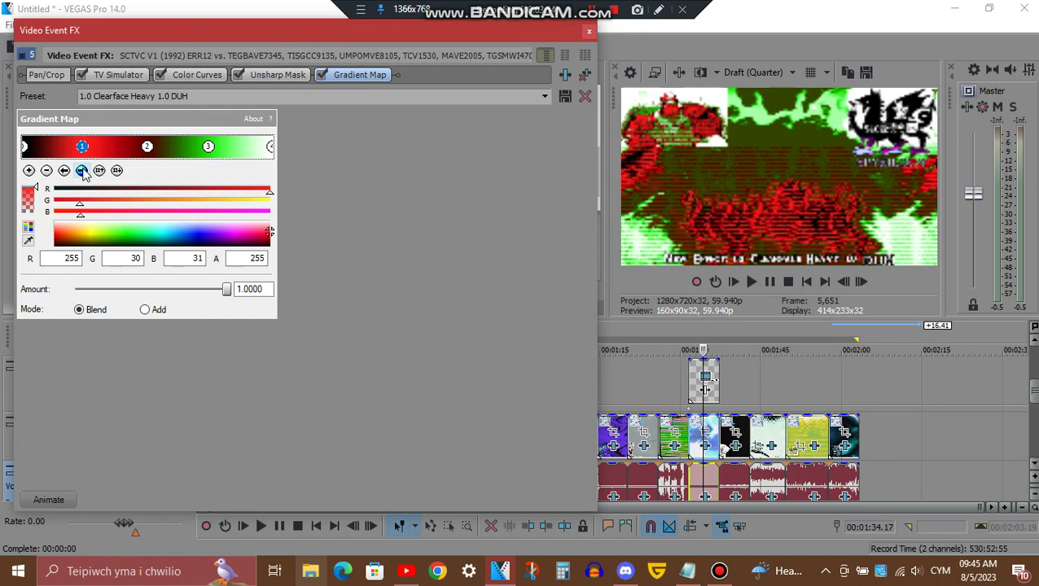
click(82, 171)
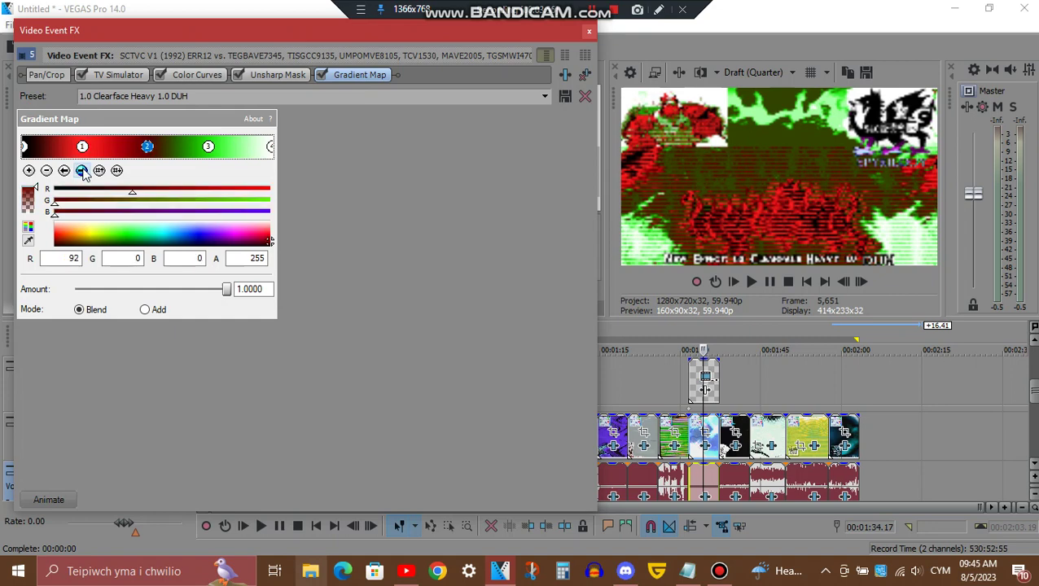
click(82, 171)
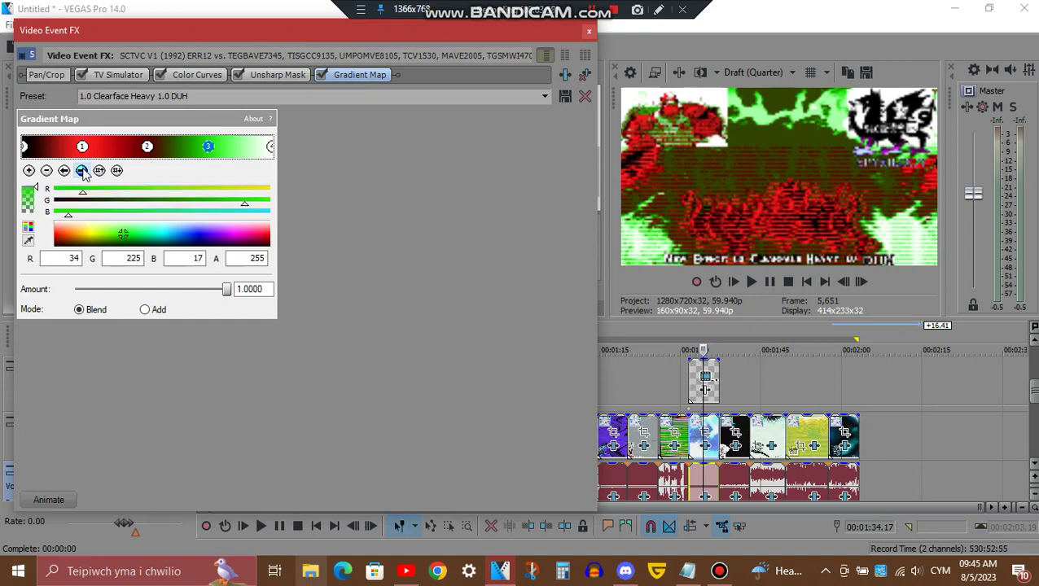
click(82, 171)
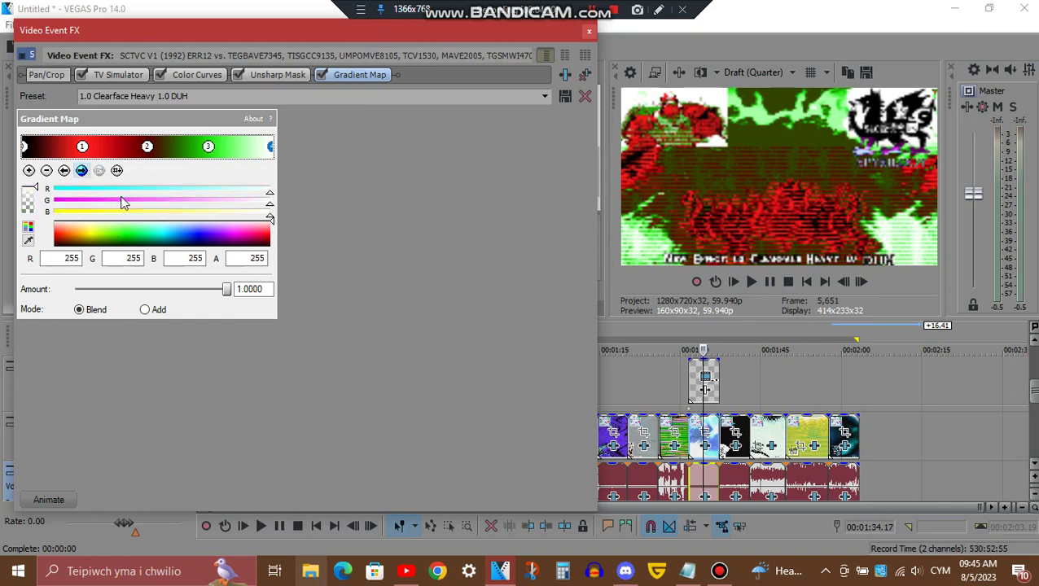
click(589, 33)
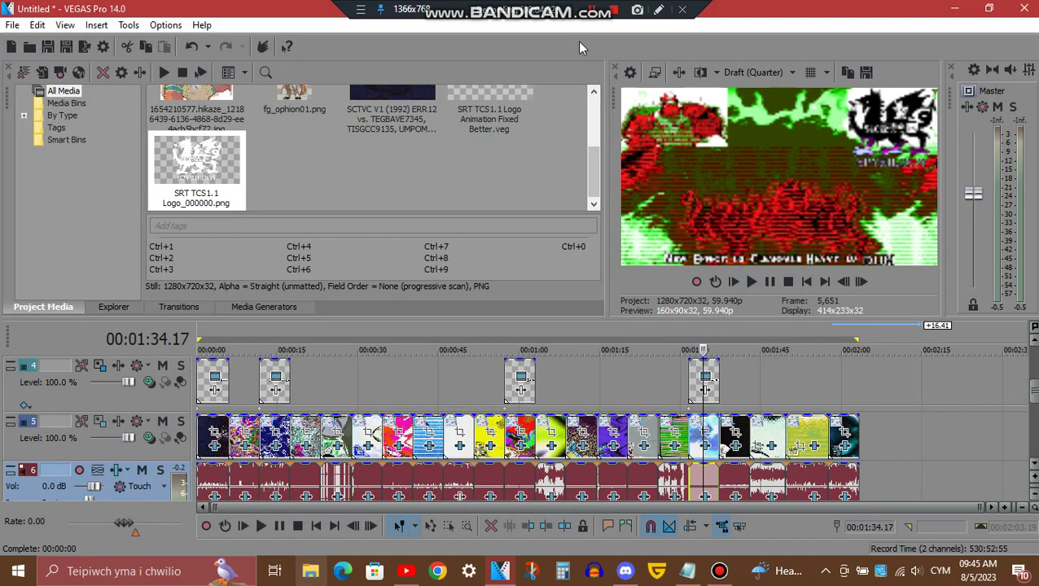
Open the effects of the audio event near 00:01:34 and examine both ExpressFX Chorus effects and the Pitch Shift semitones setting.
click(705, 499)
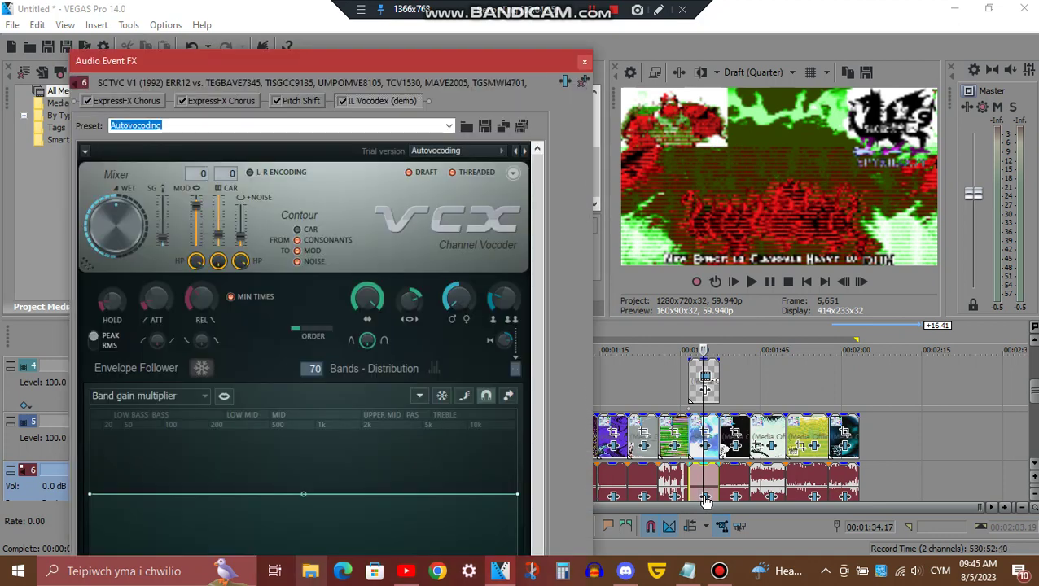
click(148, 104)
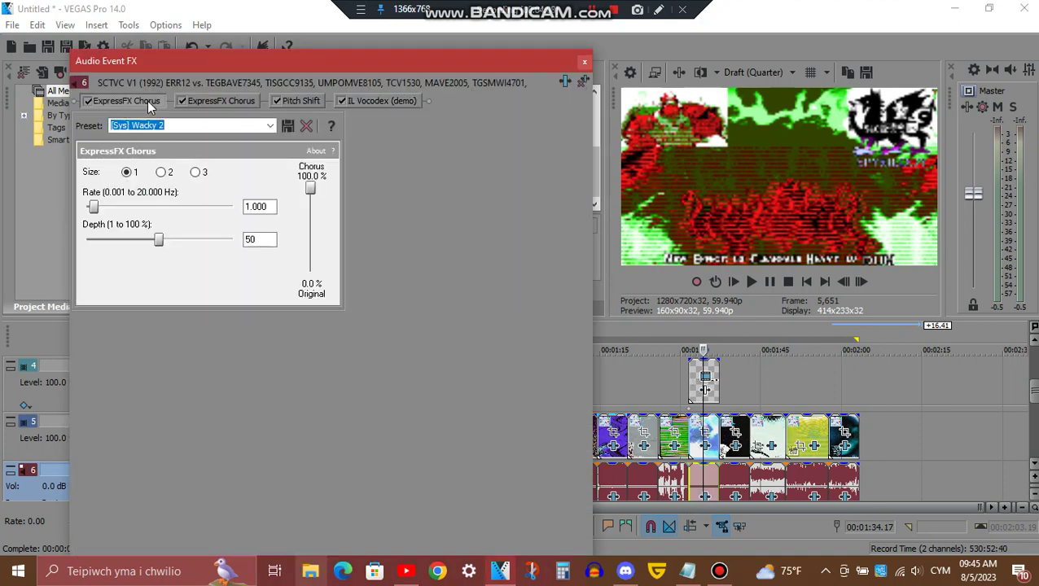
click(229, 101)
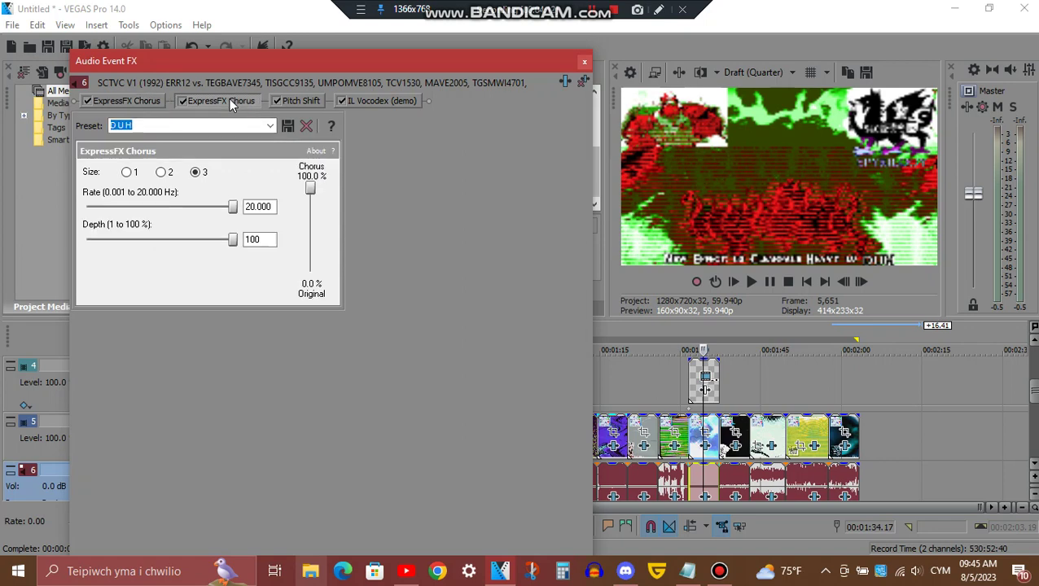
click(301, 101)
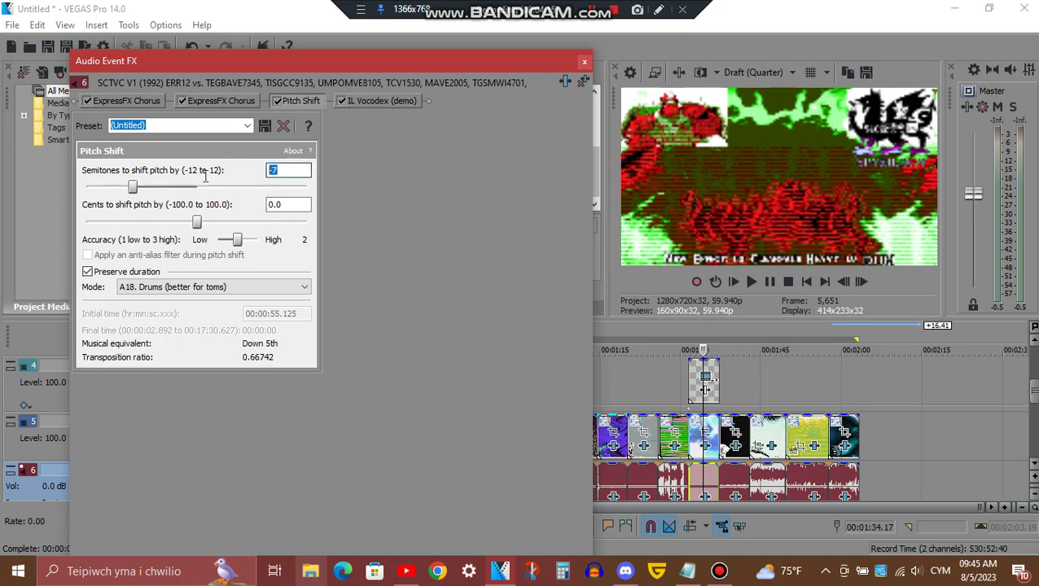
click(299, 170)
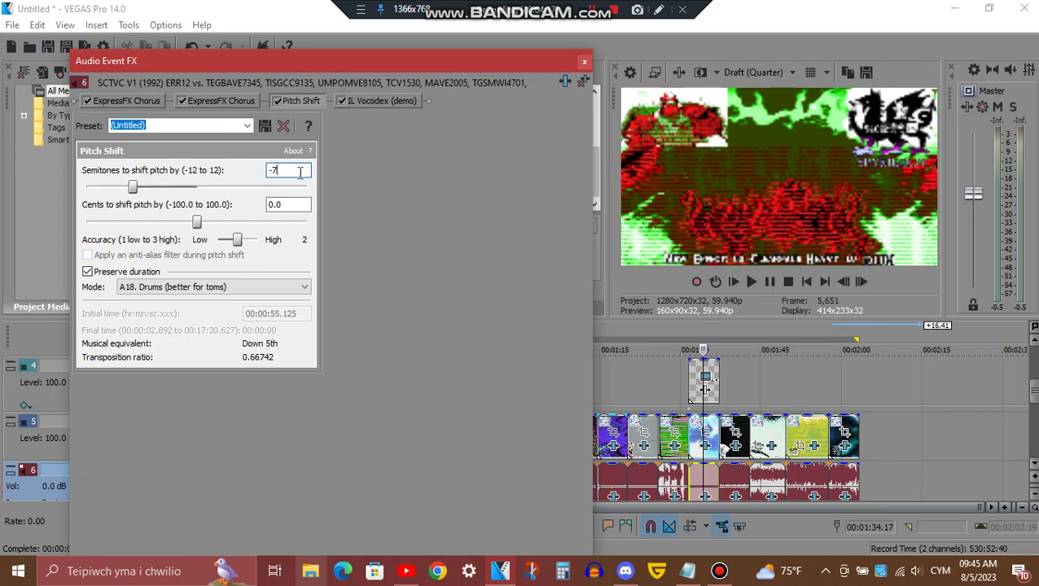
Inspect the IL Vocodex settings on the audio event near 00:01:34, including the lower keyboard section, then close the window.
click(386, 101)
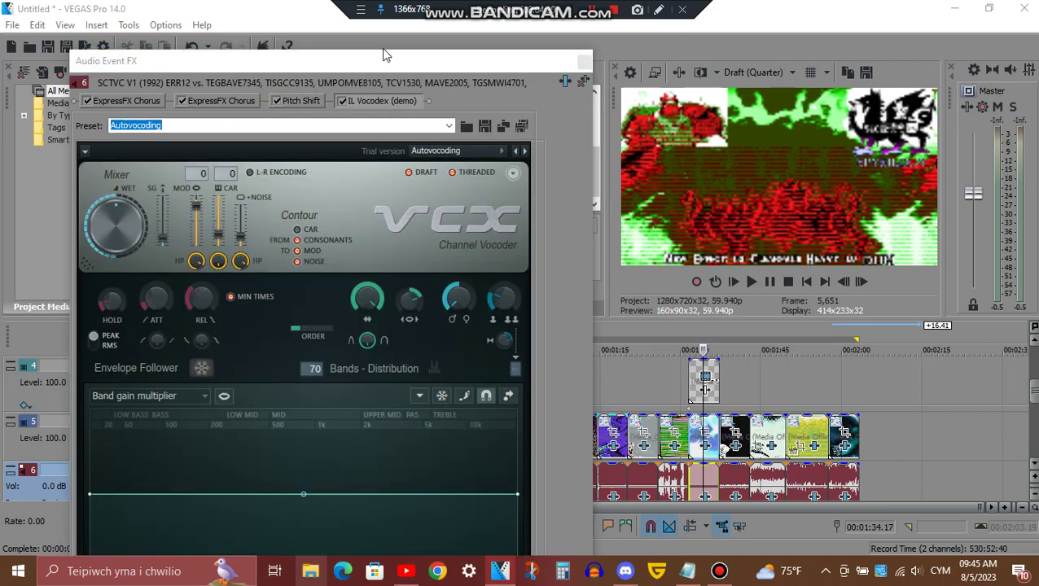
mouse_move(380, 51)
mouse_down()
mouse_move(380, 209)
mouse_move(389, 56)
mouse_up()
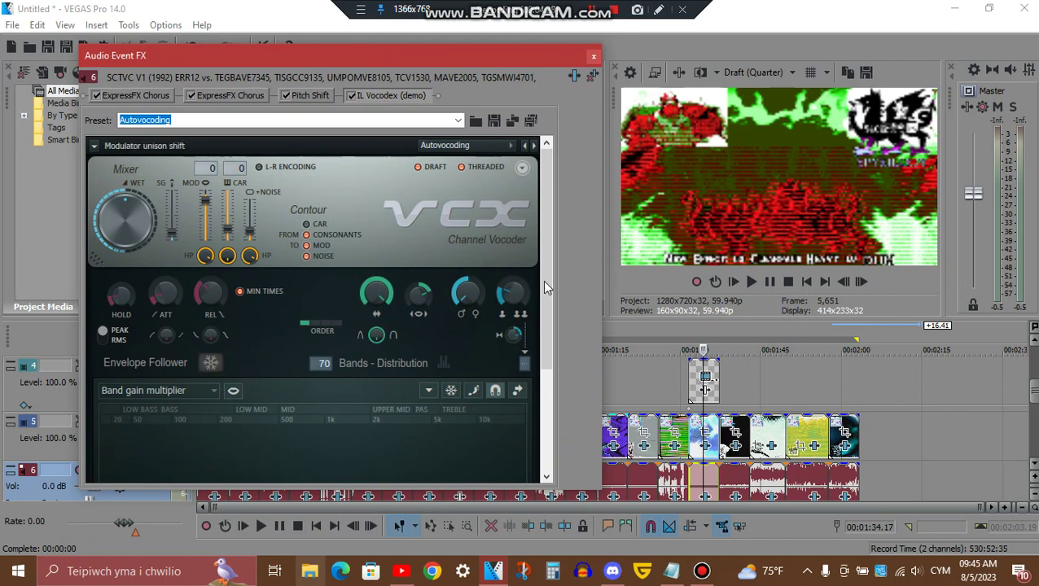
drag(545, 246, 532, 441)
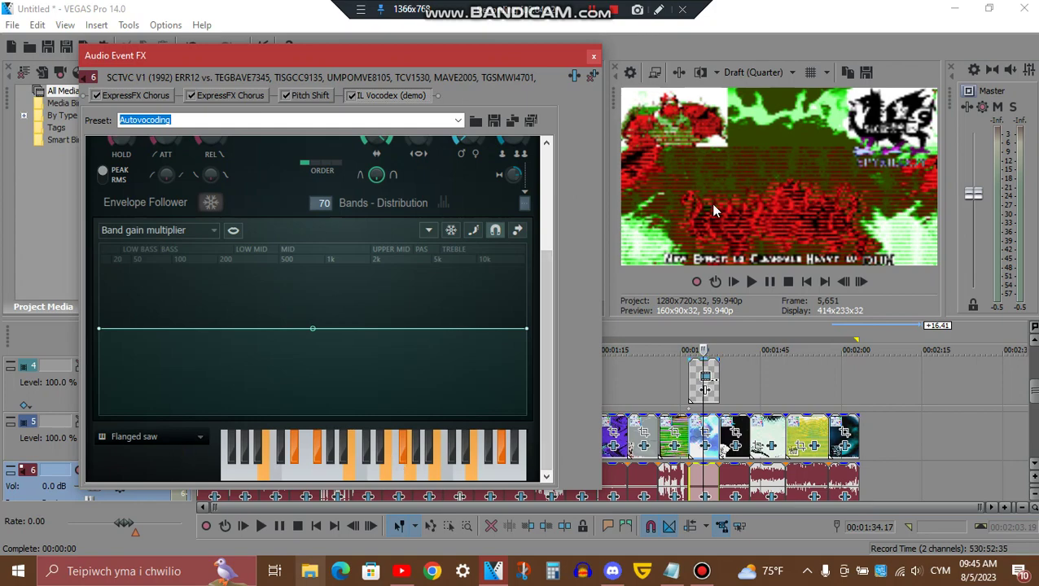
click(592, 59)
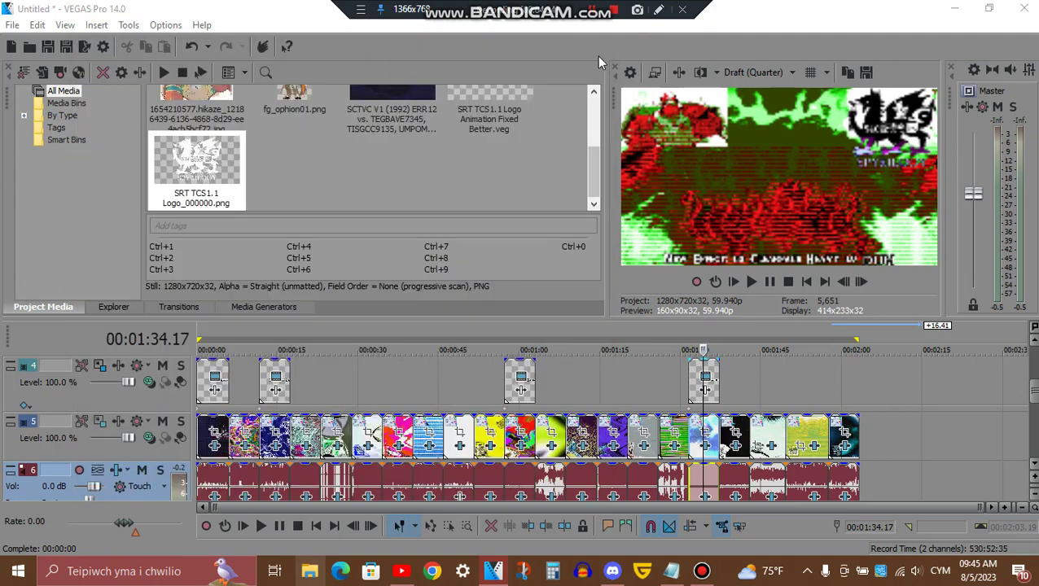